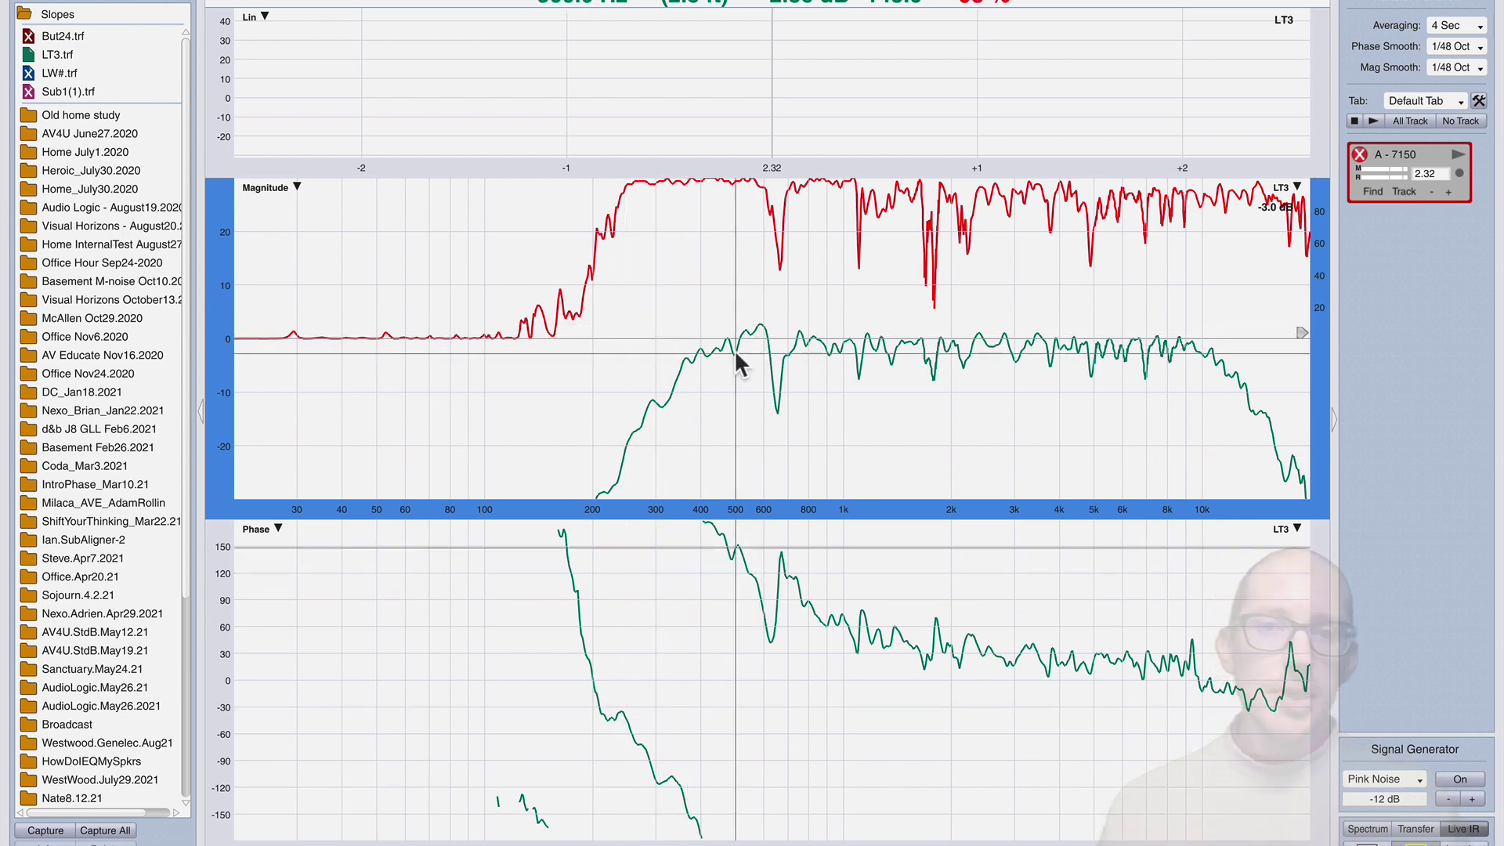
Step: Briefly toggle LW#, then mark LT3's flat 0 dB passband and check the level near 200 Hz
left_click(28, 73)
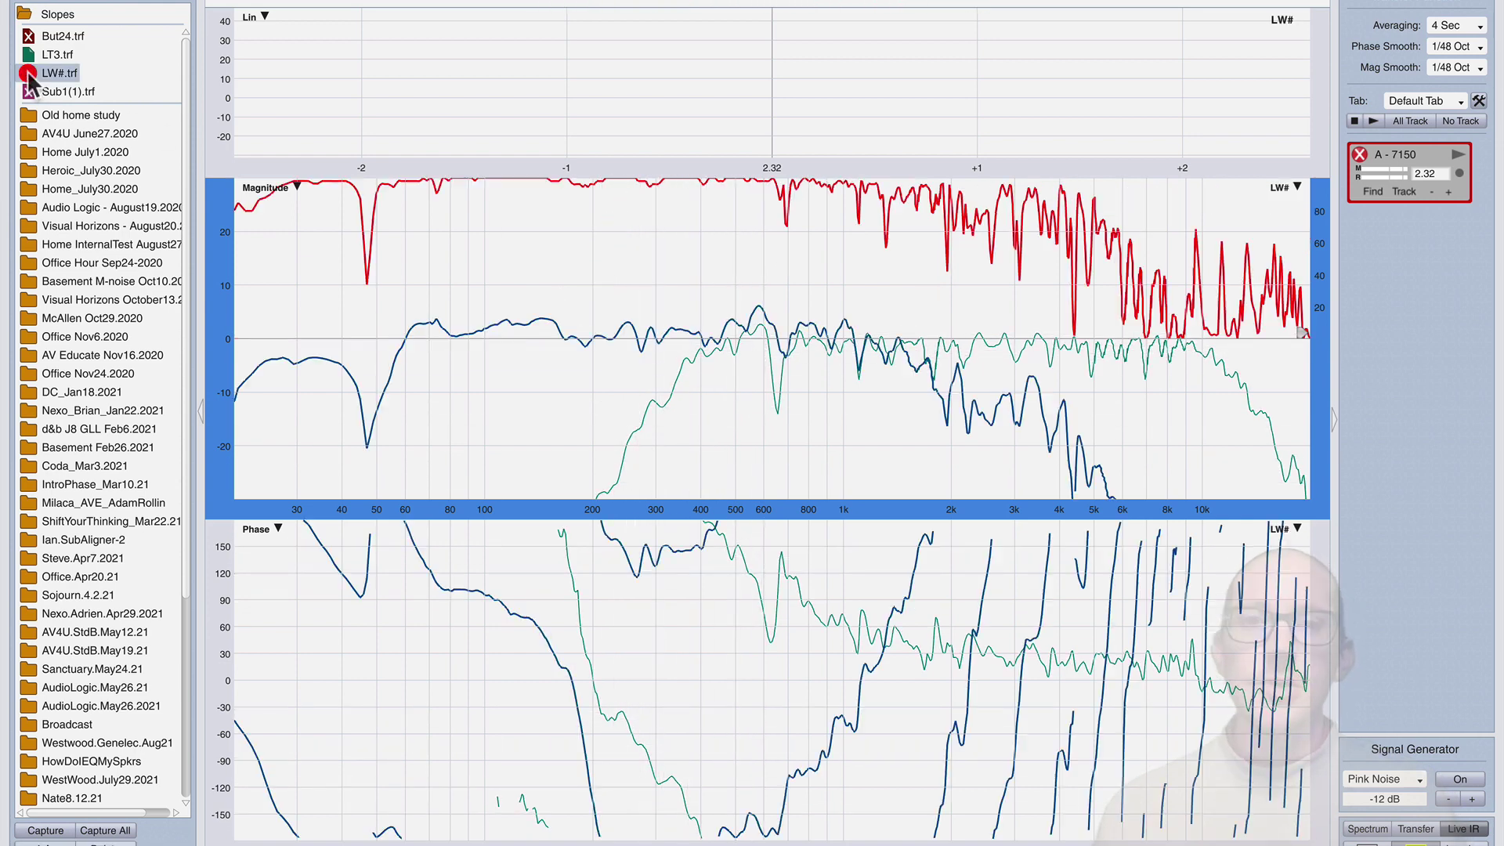
left_click(28, 73)
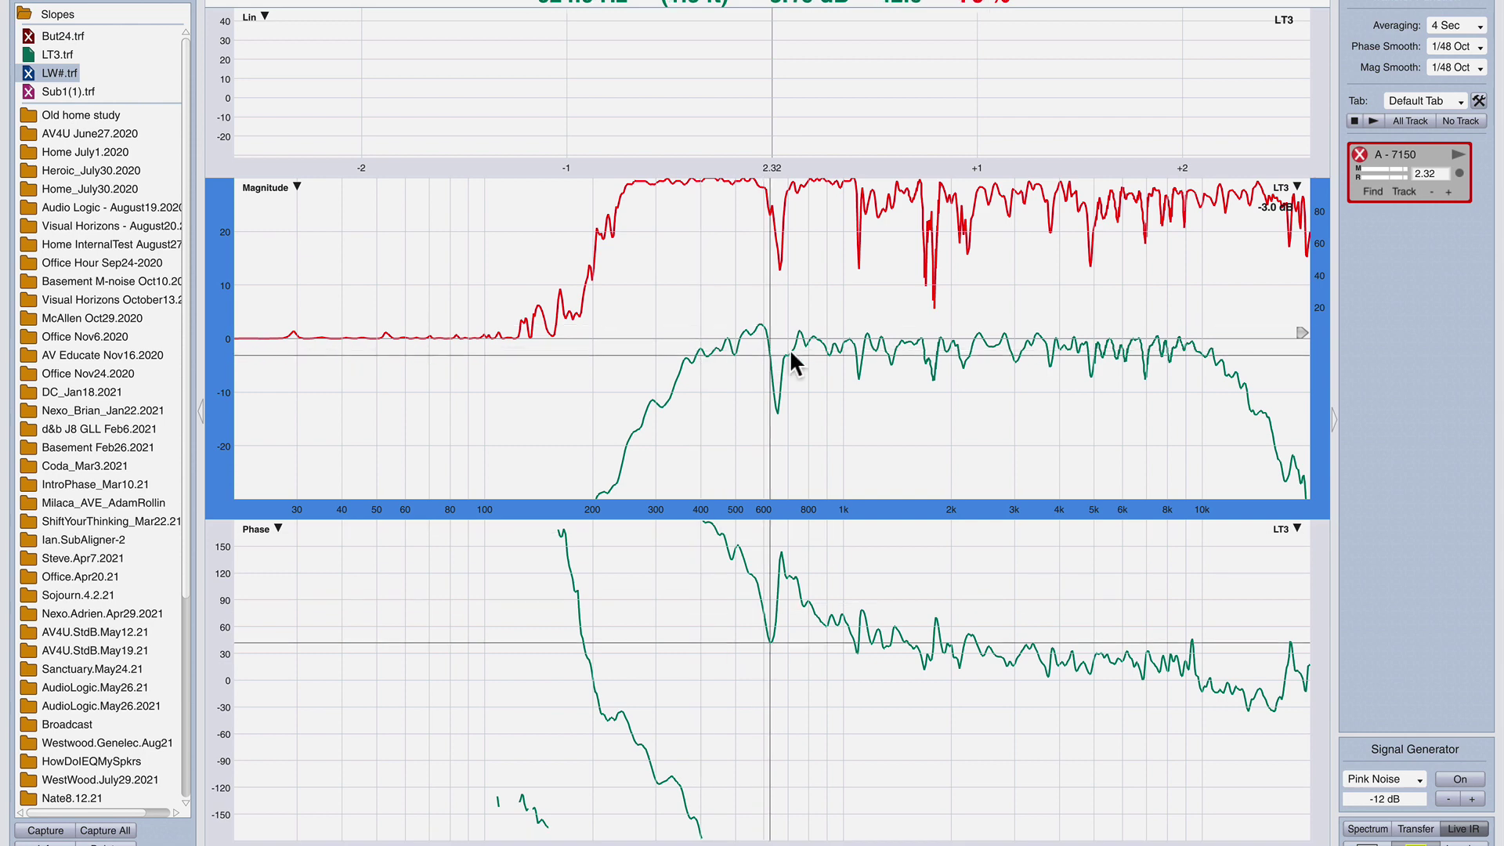
left_click(990, 375)
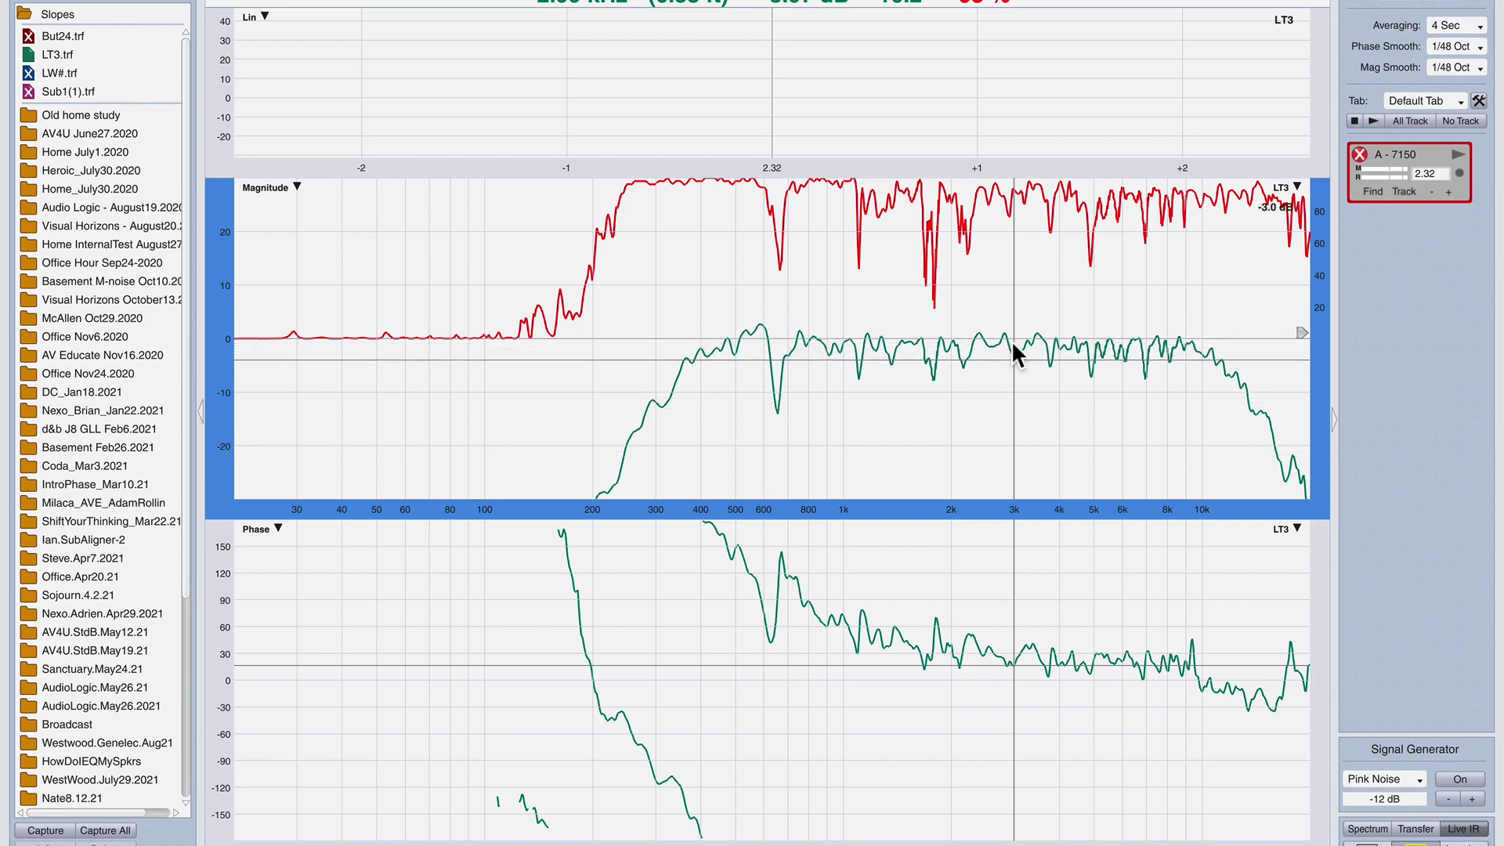
key("ctrl+shift+d")
left_click_drag(1012, 340, 1188, 338)
left_click_drag(938, 349, 743, 362)
left_click(714, 342)
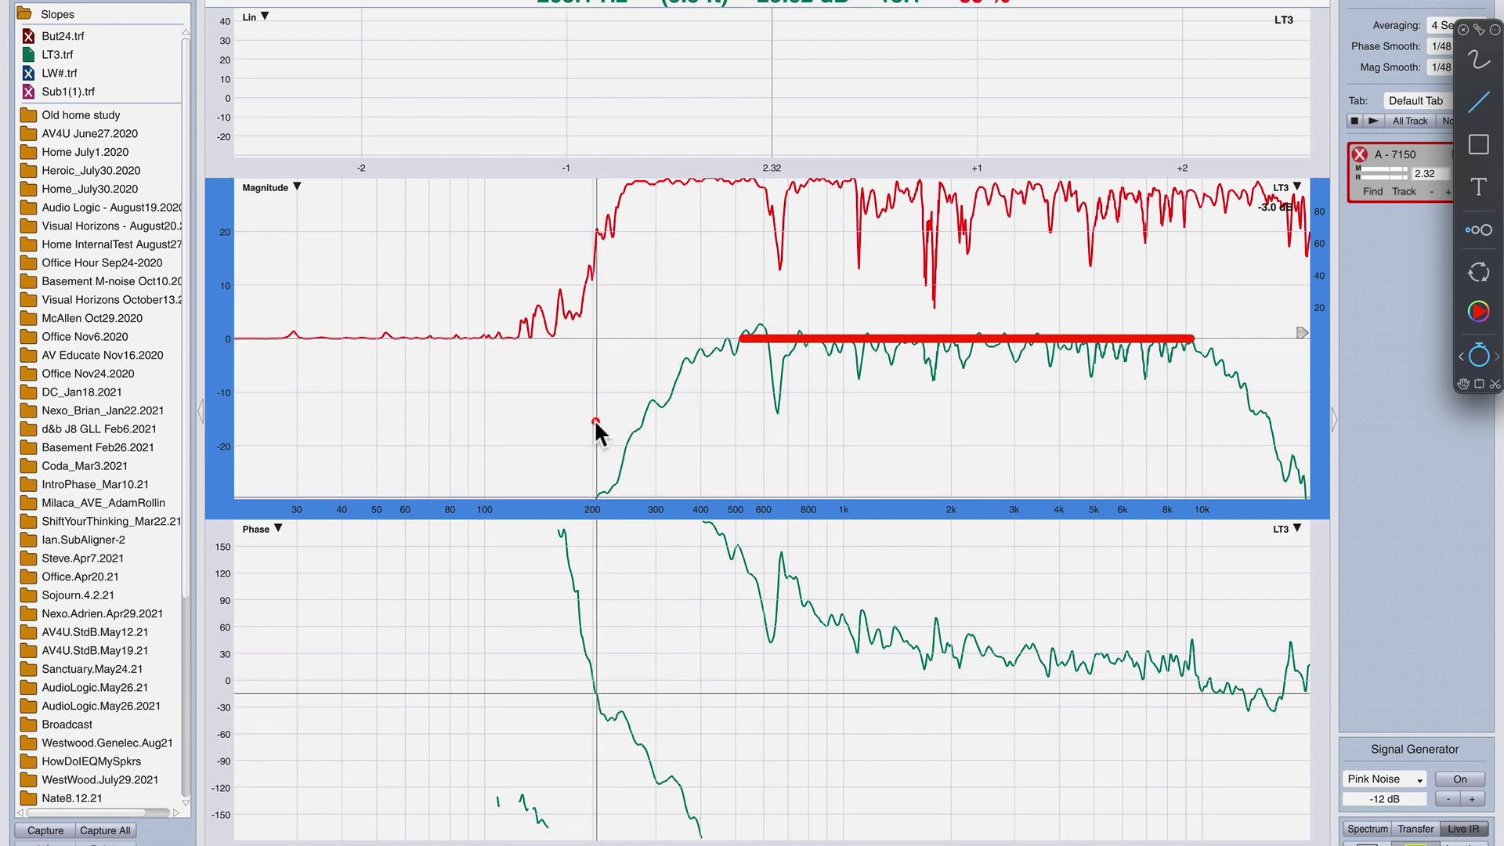
Step: Clear the annotations and redraw the passband marker on LT3's 0 dB level, noting the 600 Hz dip
key("Escape")
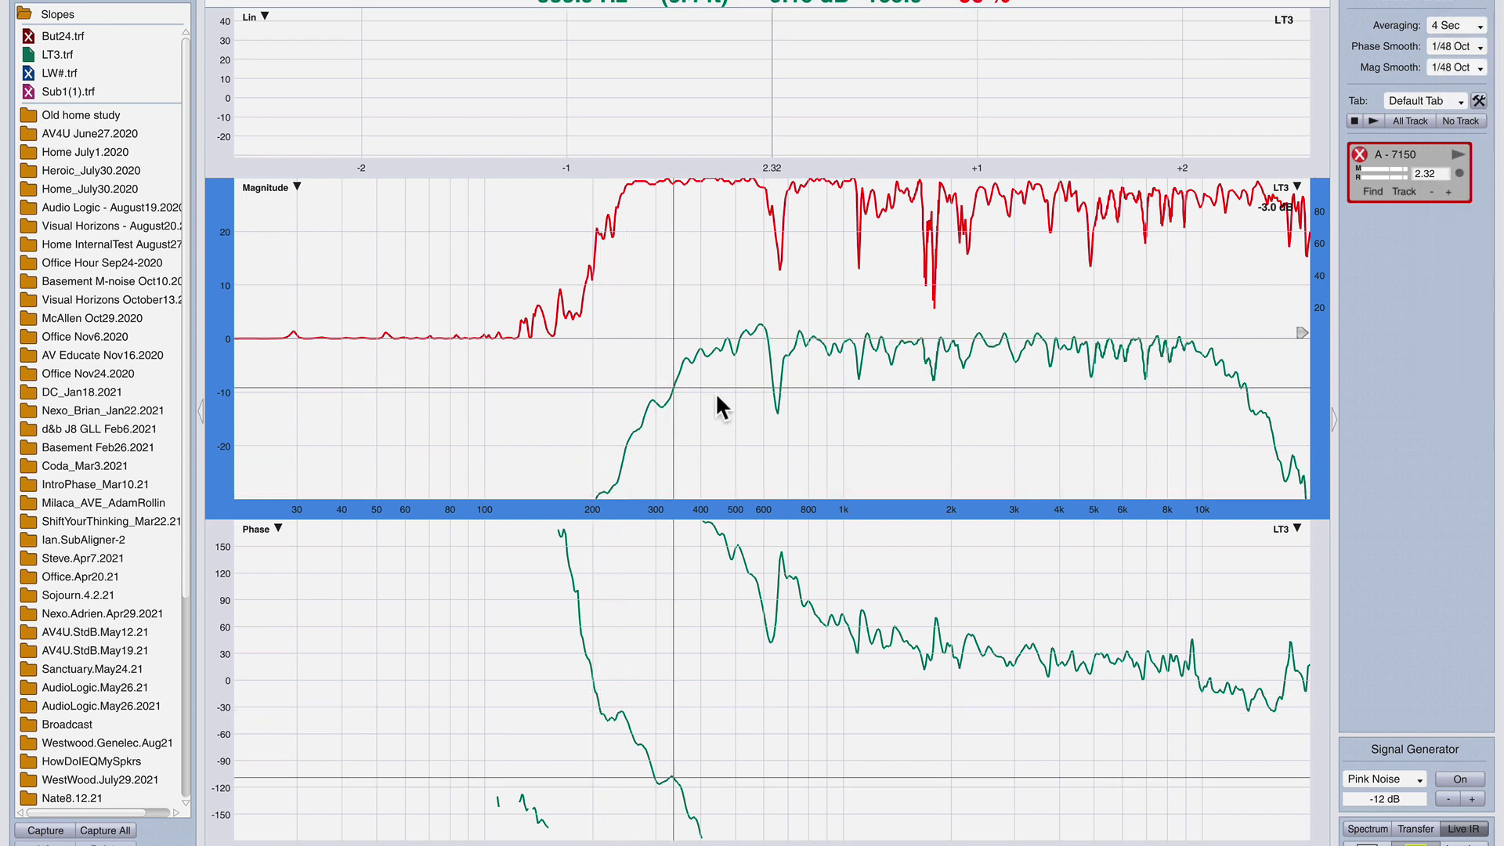
left_click(776, 394)
scroll(776, 392, "down", 2)
left_click_drag(739, 339, 1195, 339)
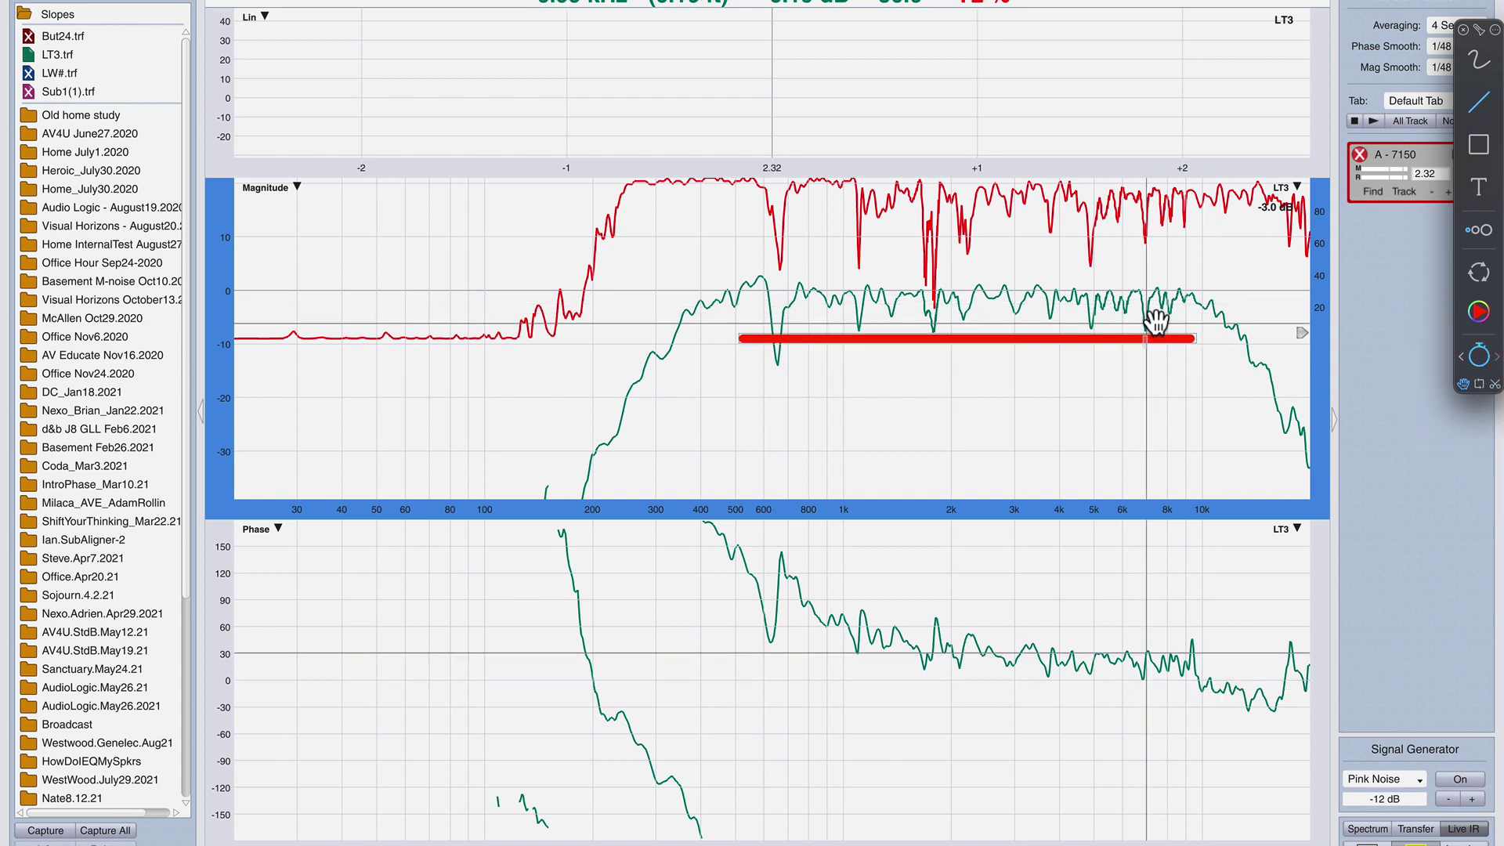
mouse_move(1169, 287)
left_mouse_down()
mouse_move(1140, 362)
mouse_move(1191, 237)
left_mouse_up()
left_click(700, 367)
Step: Mark the -30 dB point near 200 Hz, draw the rolloff slope upward, then clear annotations
mouse_move(705, 369)
left_mouse_down()
mouse_move(679, 357)
mouse_move(700, 356)
left_mouse_up()
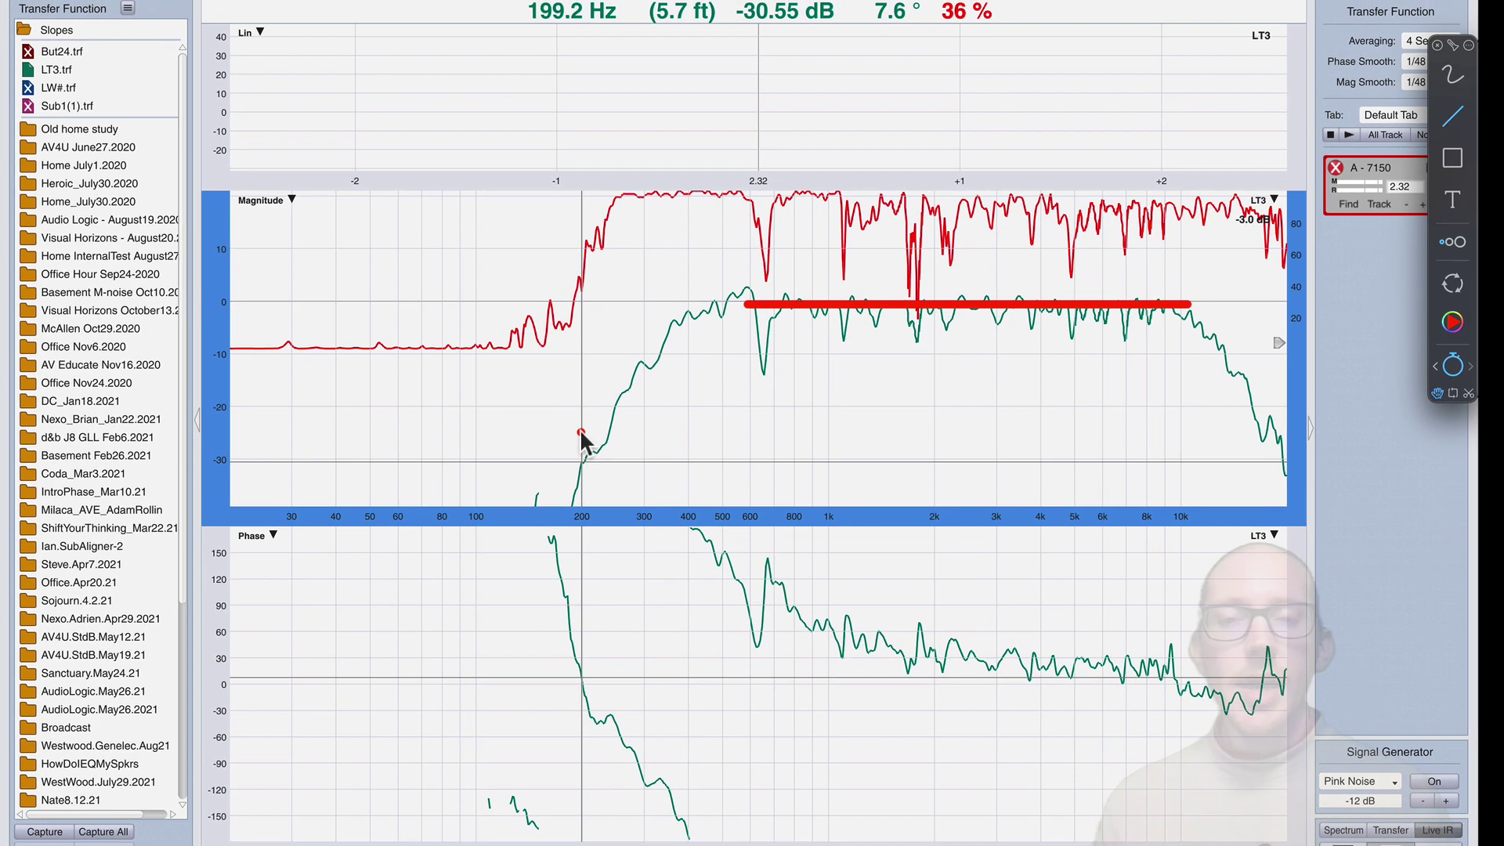
left_click_drag(580, 433, 582, 460)
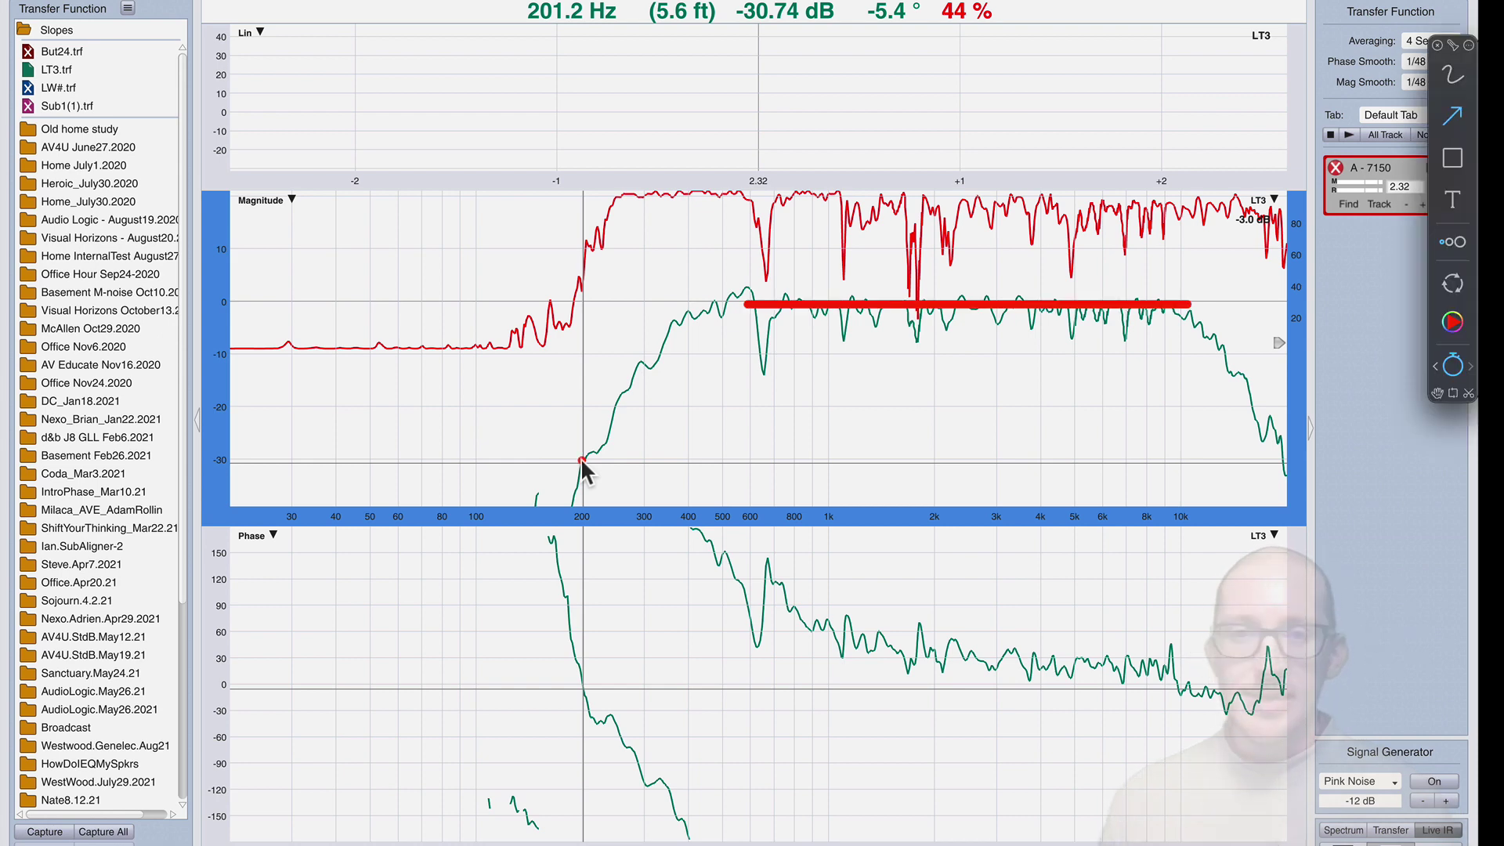
left_click_drag(581, 462, 235, 466)
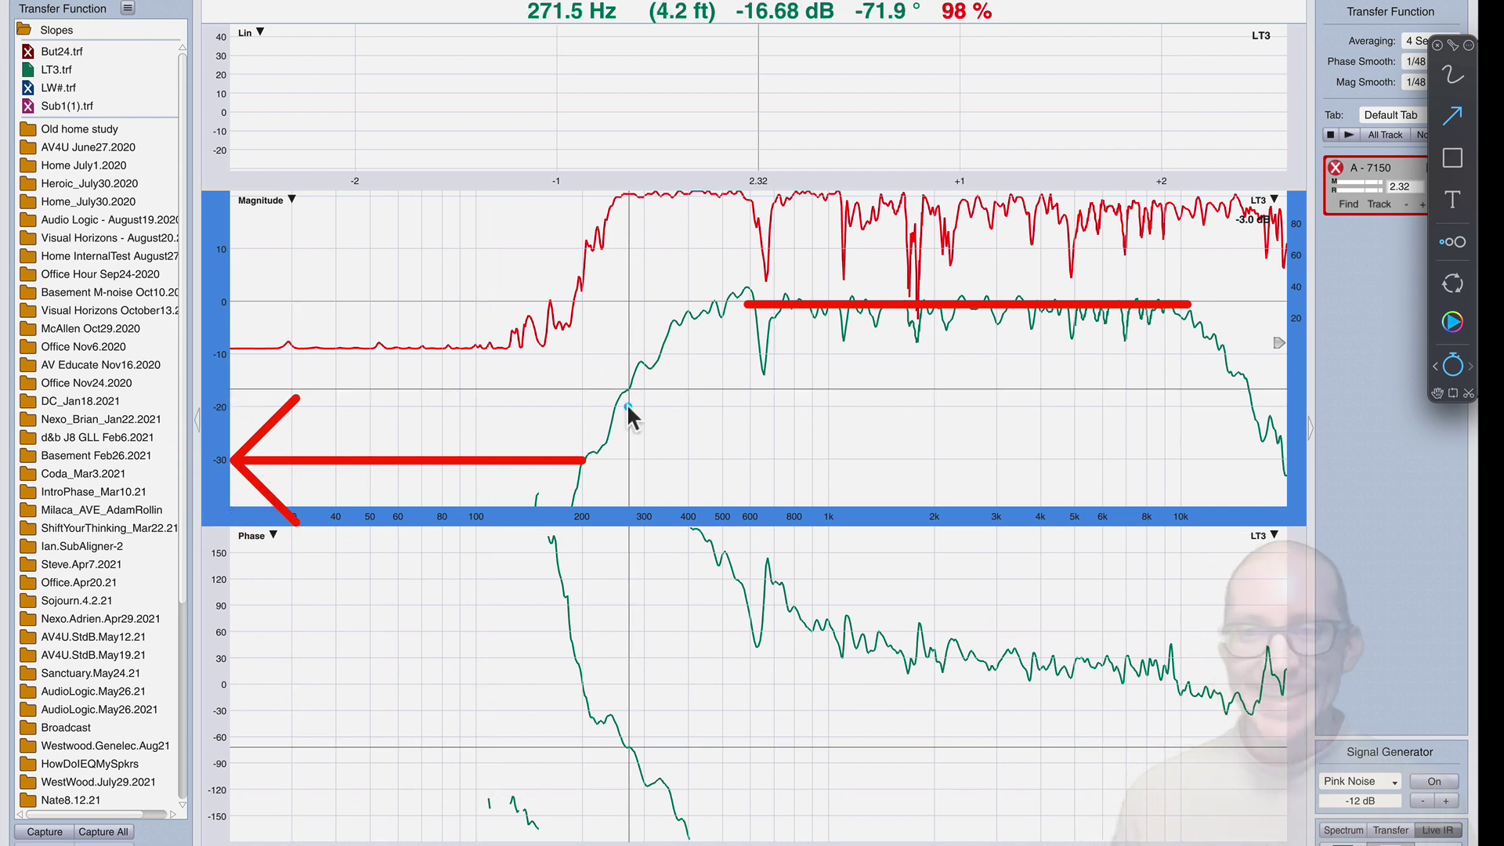
key("l")
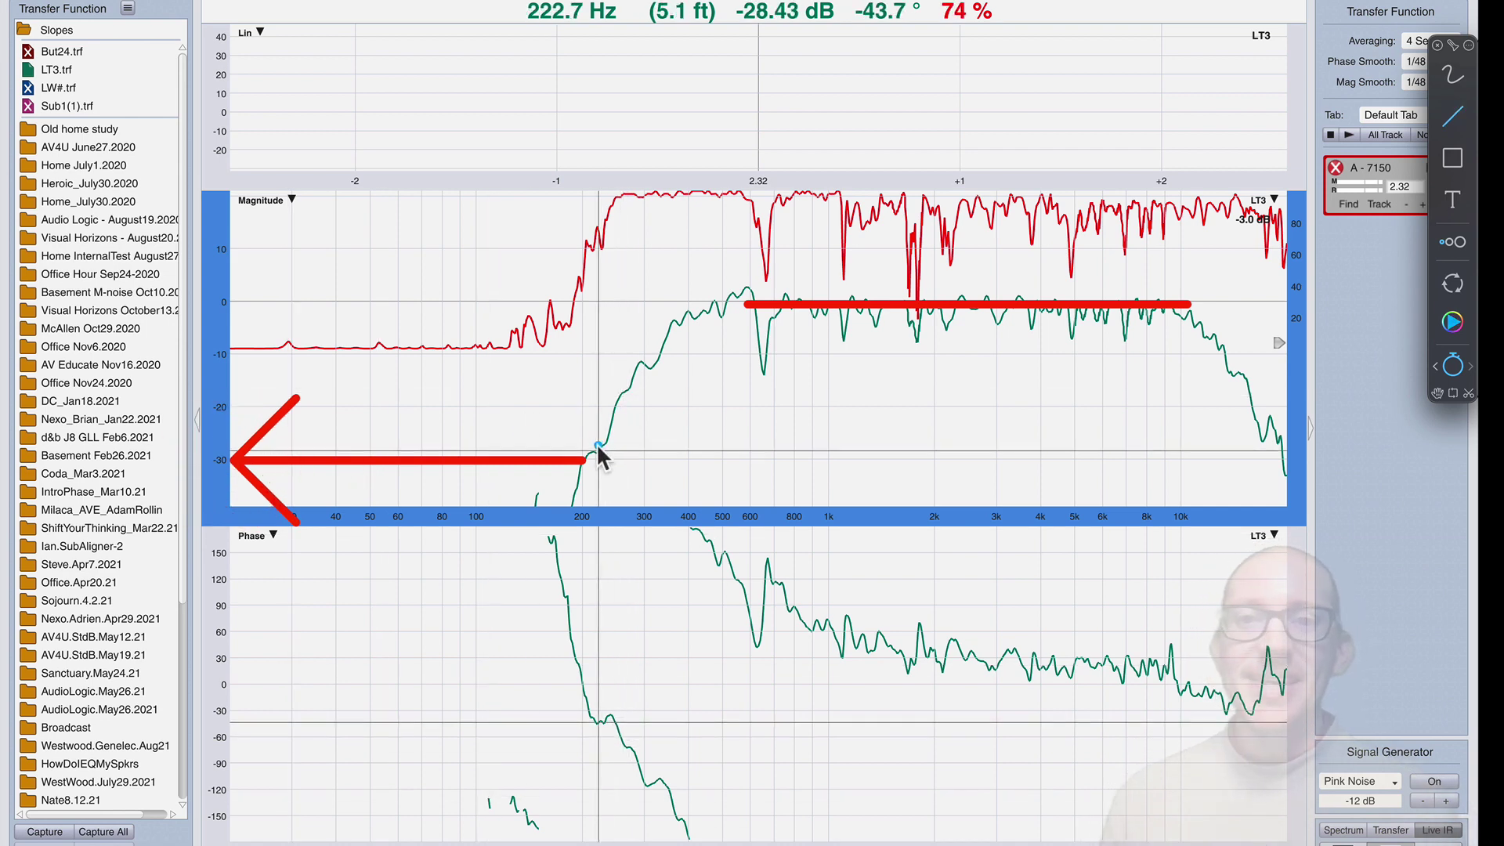
mouse_move(589, 454)
left_mouse_down()
mouse_move(679, 325)
mouse_move(719, 305)
mouse_move(688, 316)
left_mouse_up()
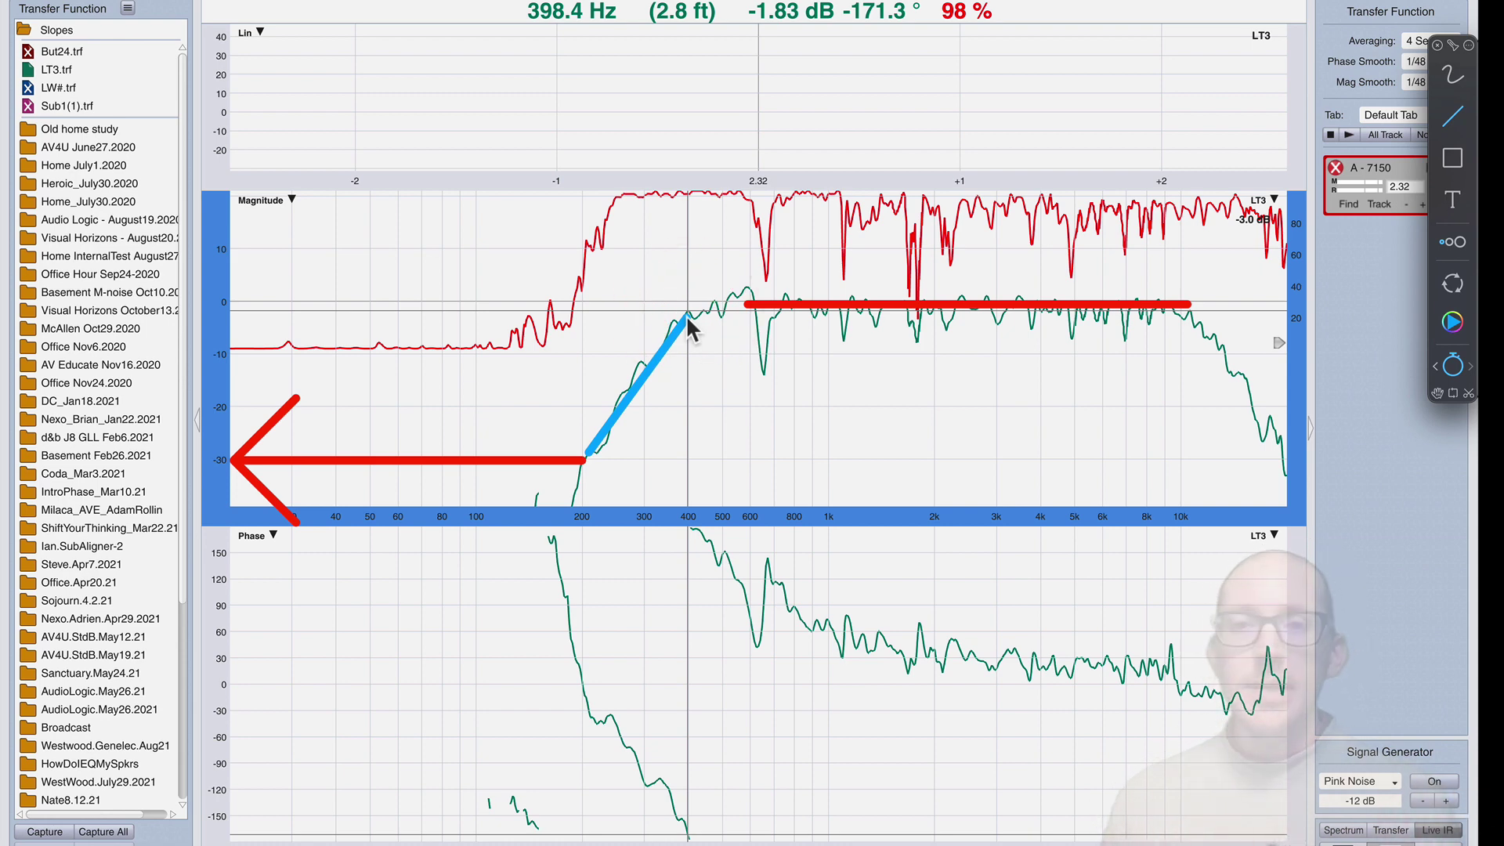
key("Escape")
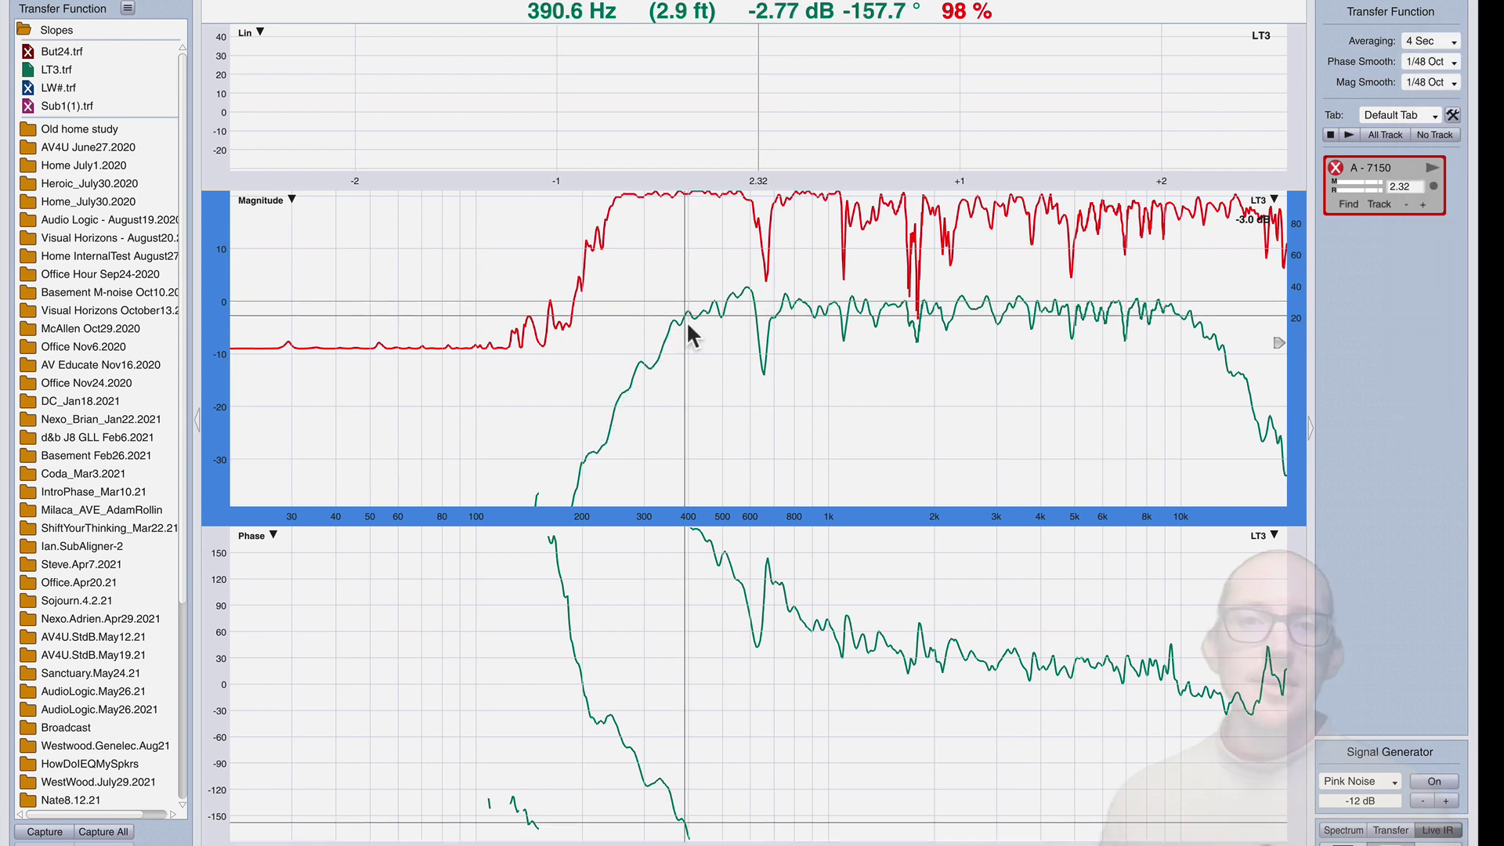
left_click(29, 88)
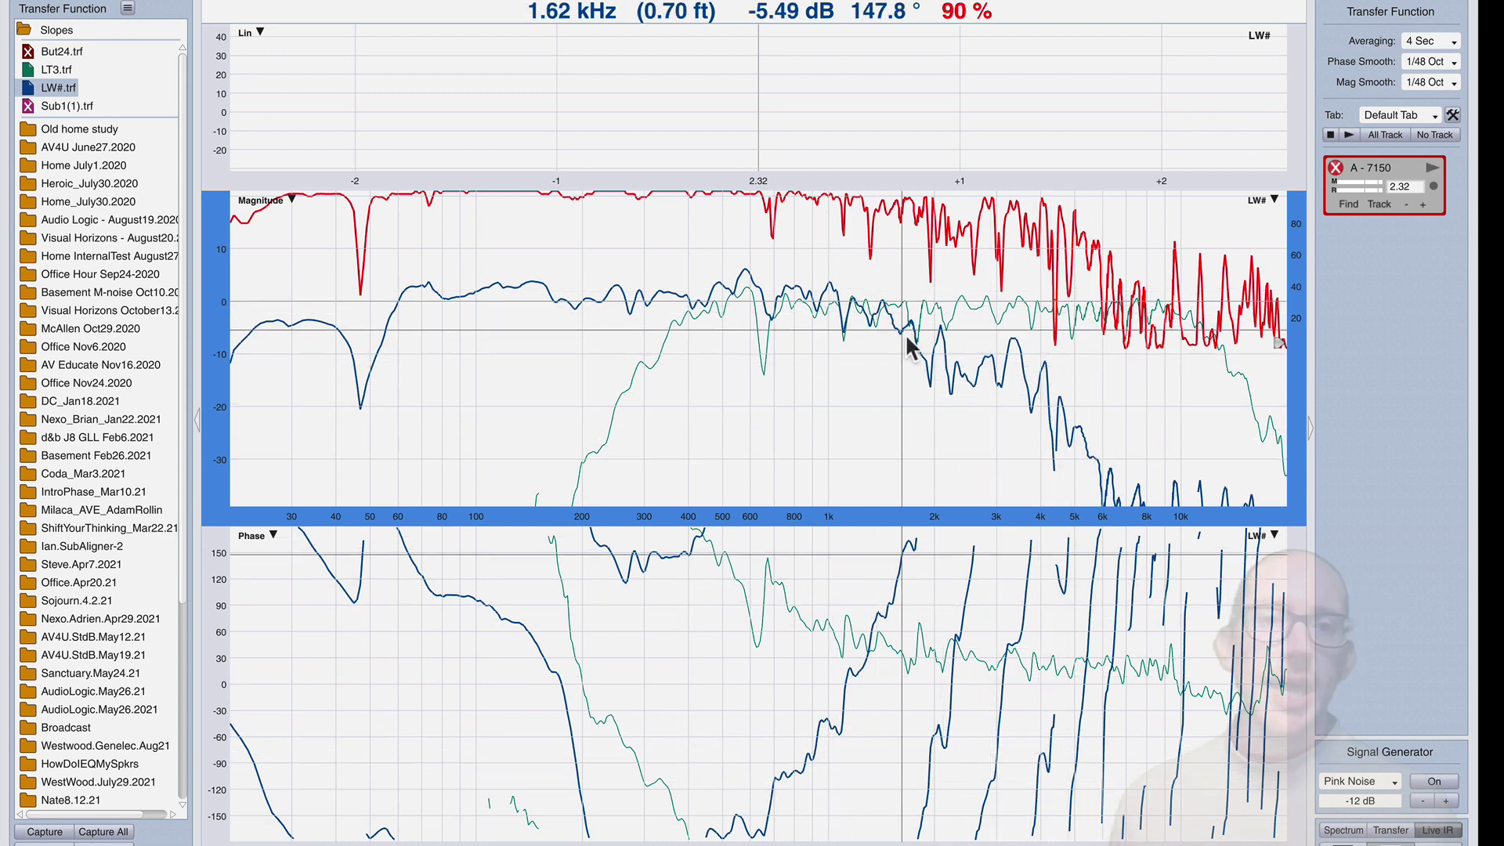
left_click(35, 107)
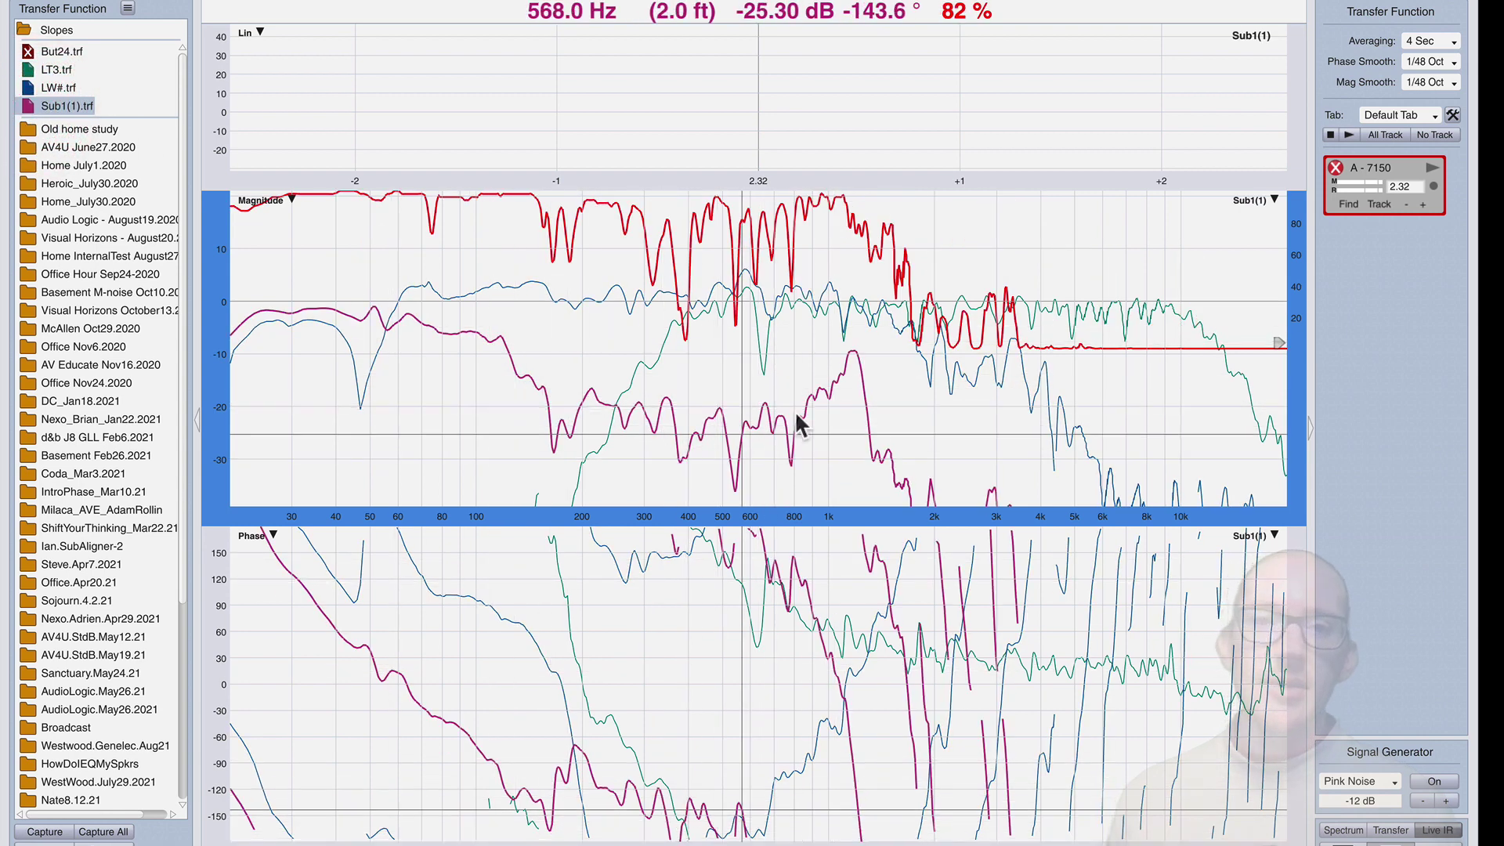
left_click(28, 106)
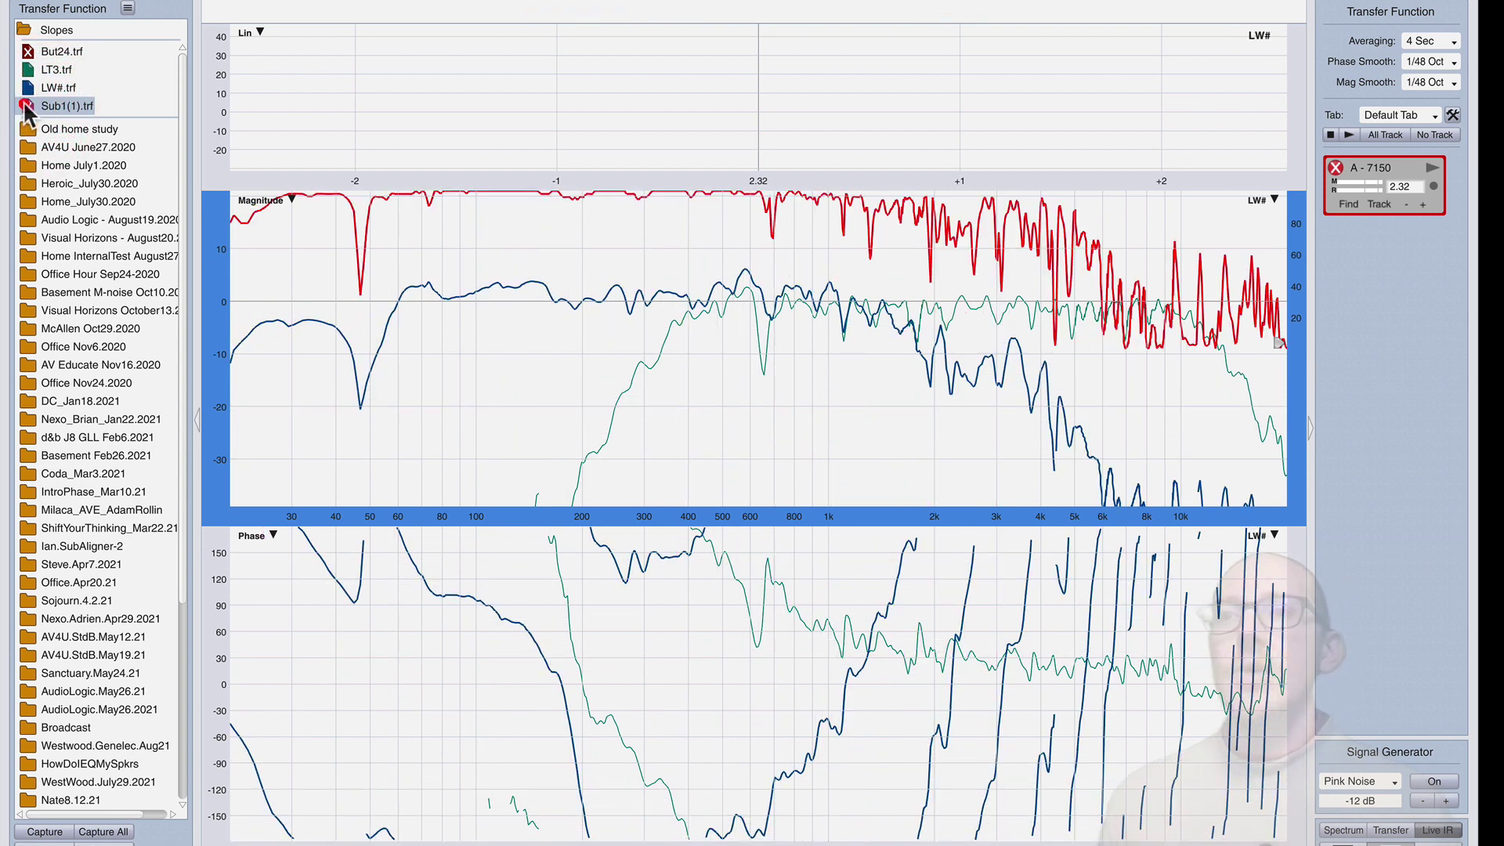
left_click(29, 89)
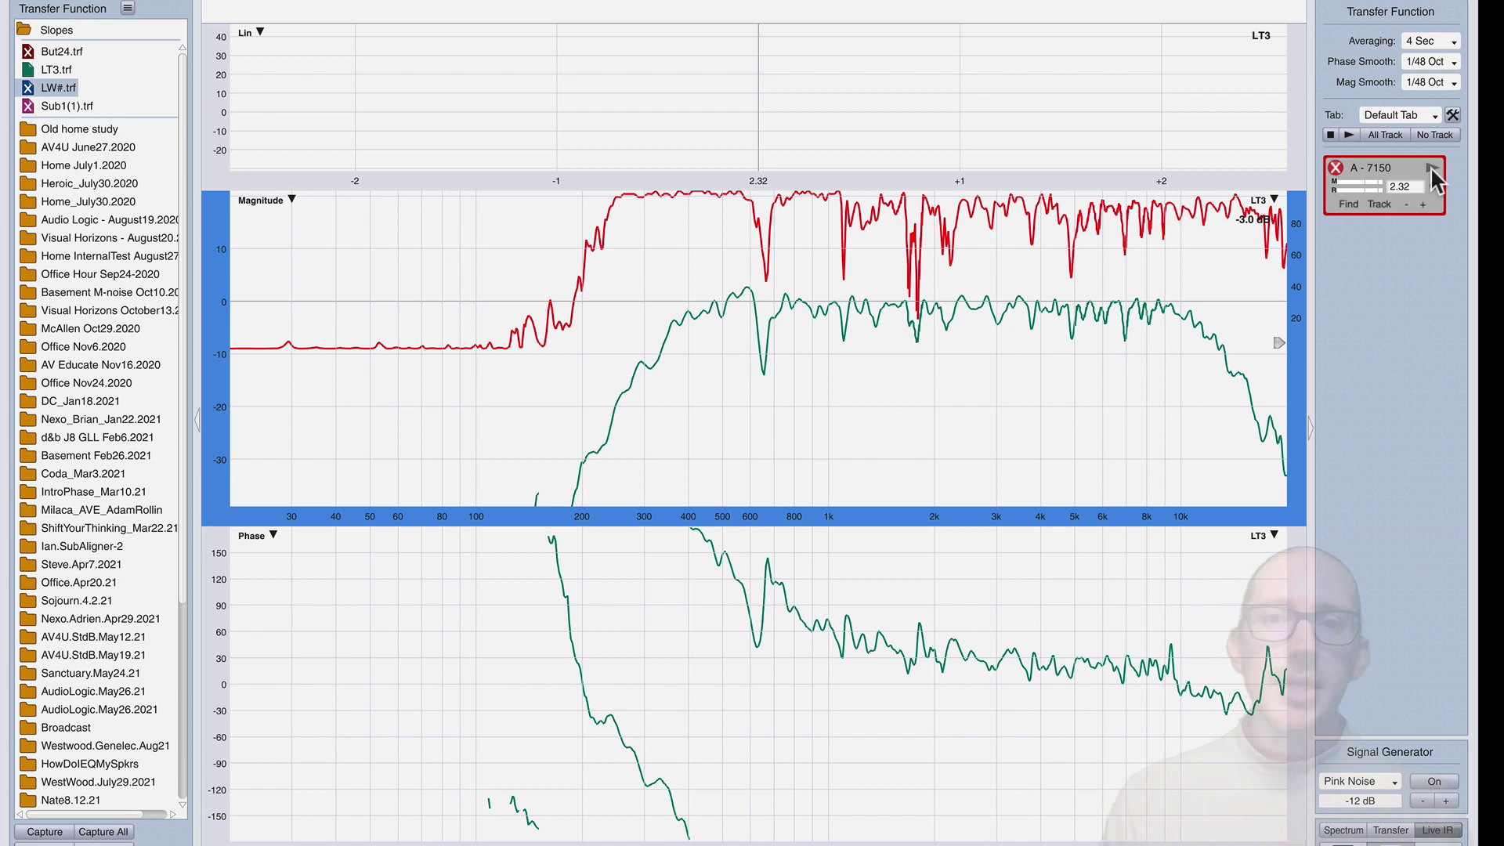
Step: Play the A-7150 measurement, bring its trace to the front, and turn on the pink noise generator
left_click(1431, 166)
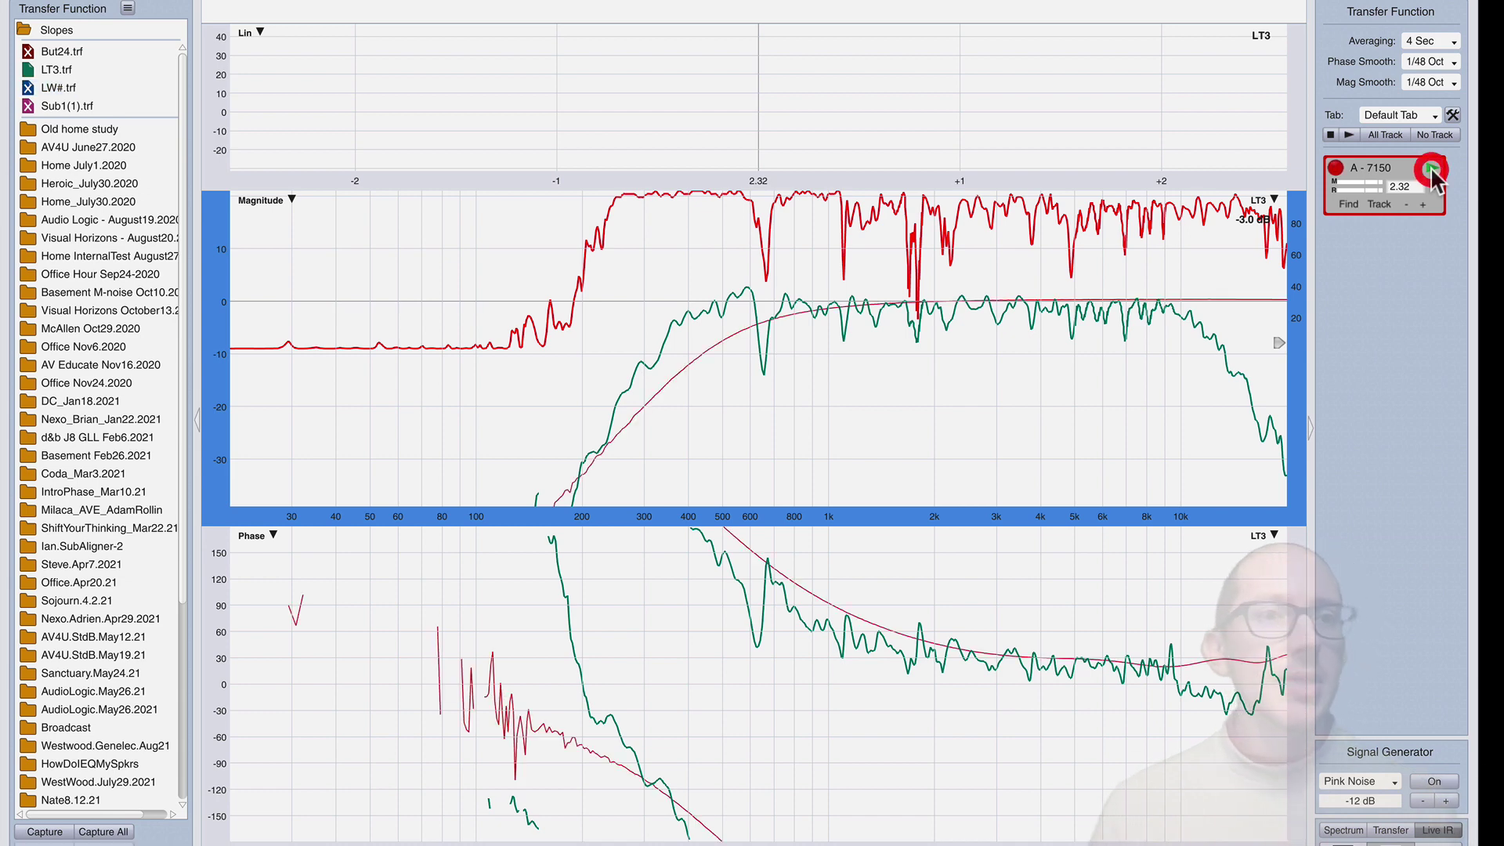
left_click(1398, 167)
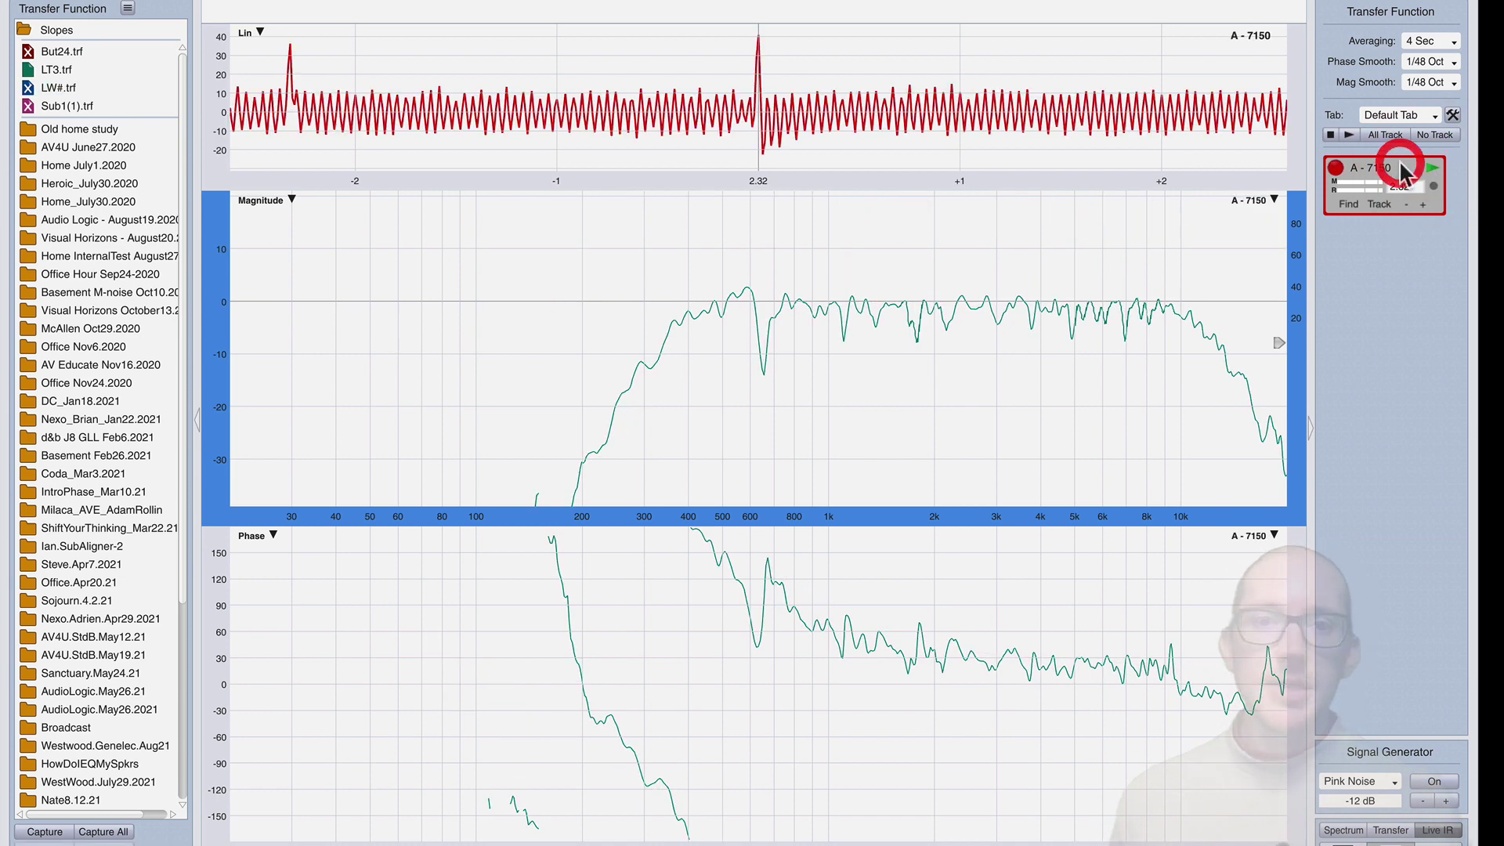
left_click(1396, 166)
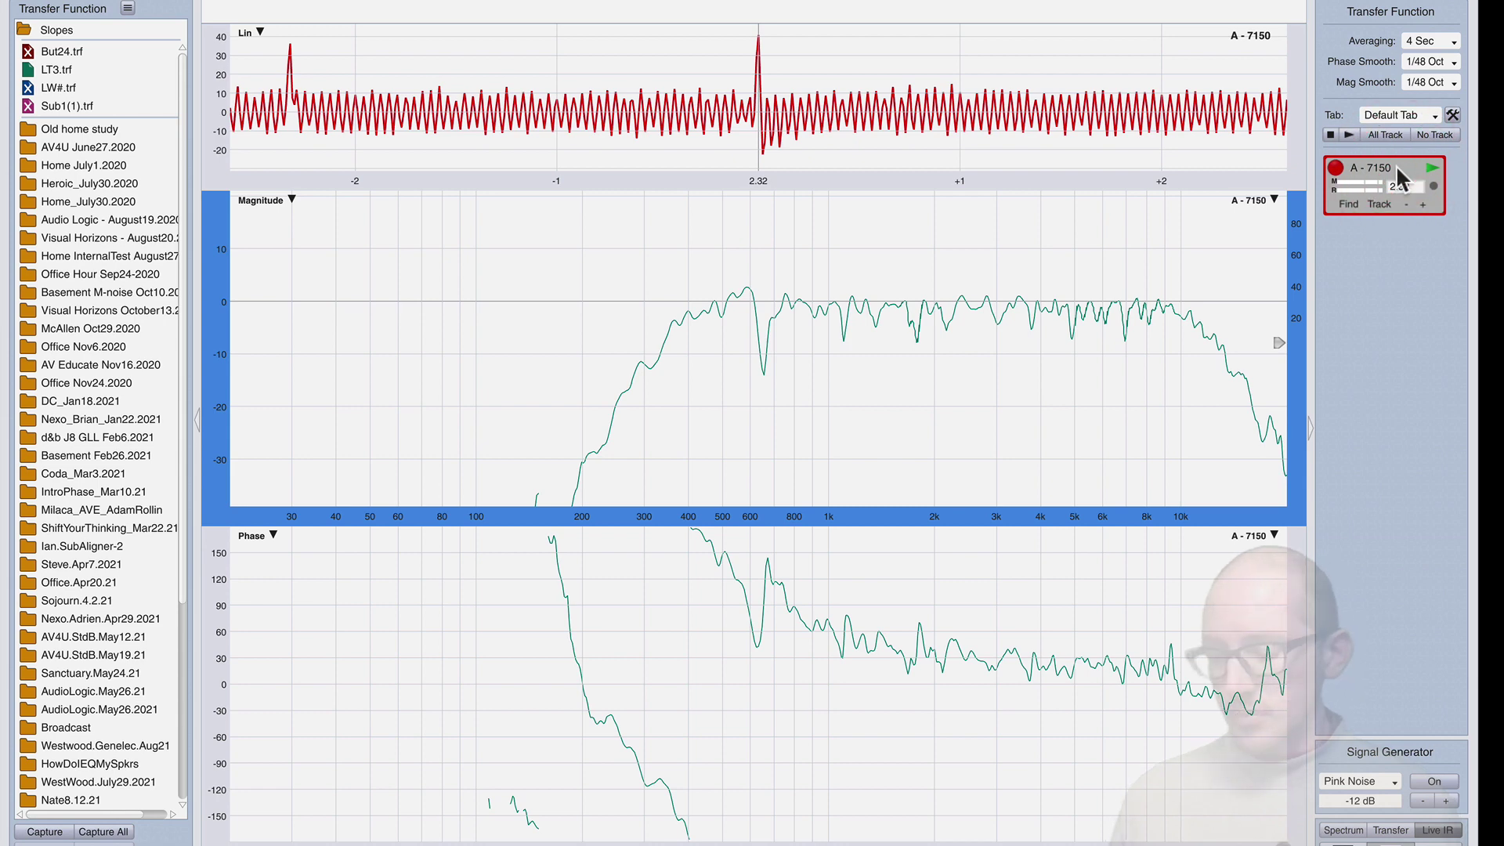
key("ctrl+shift+g")
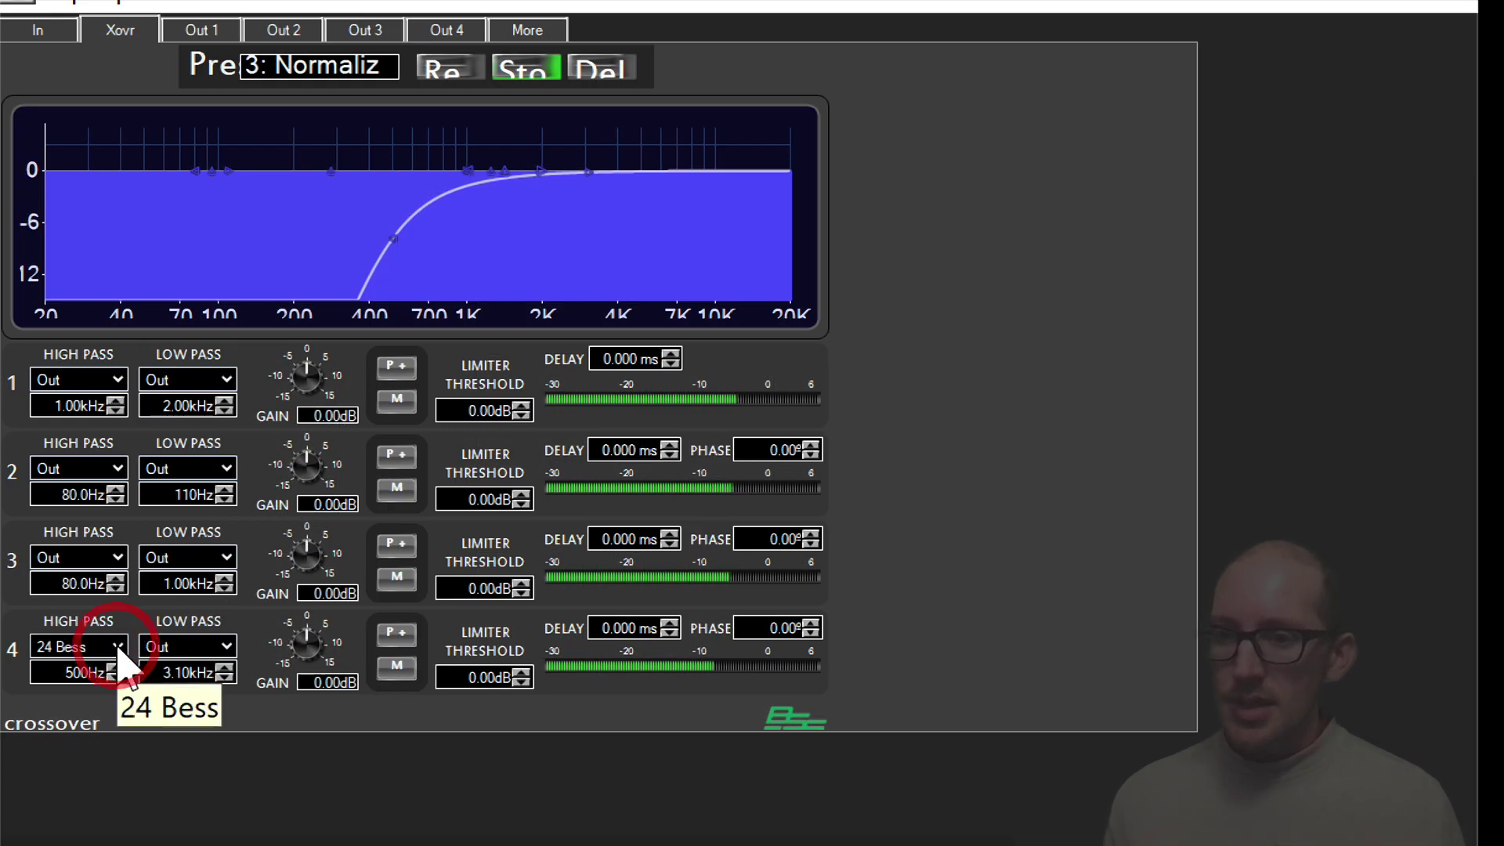
Step: Set channel 4's high-pass filter type to 48 dB Butterworth (48 But)
left_click(112, 650)
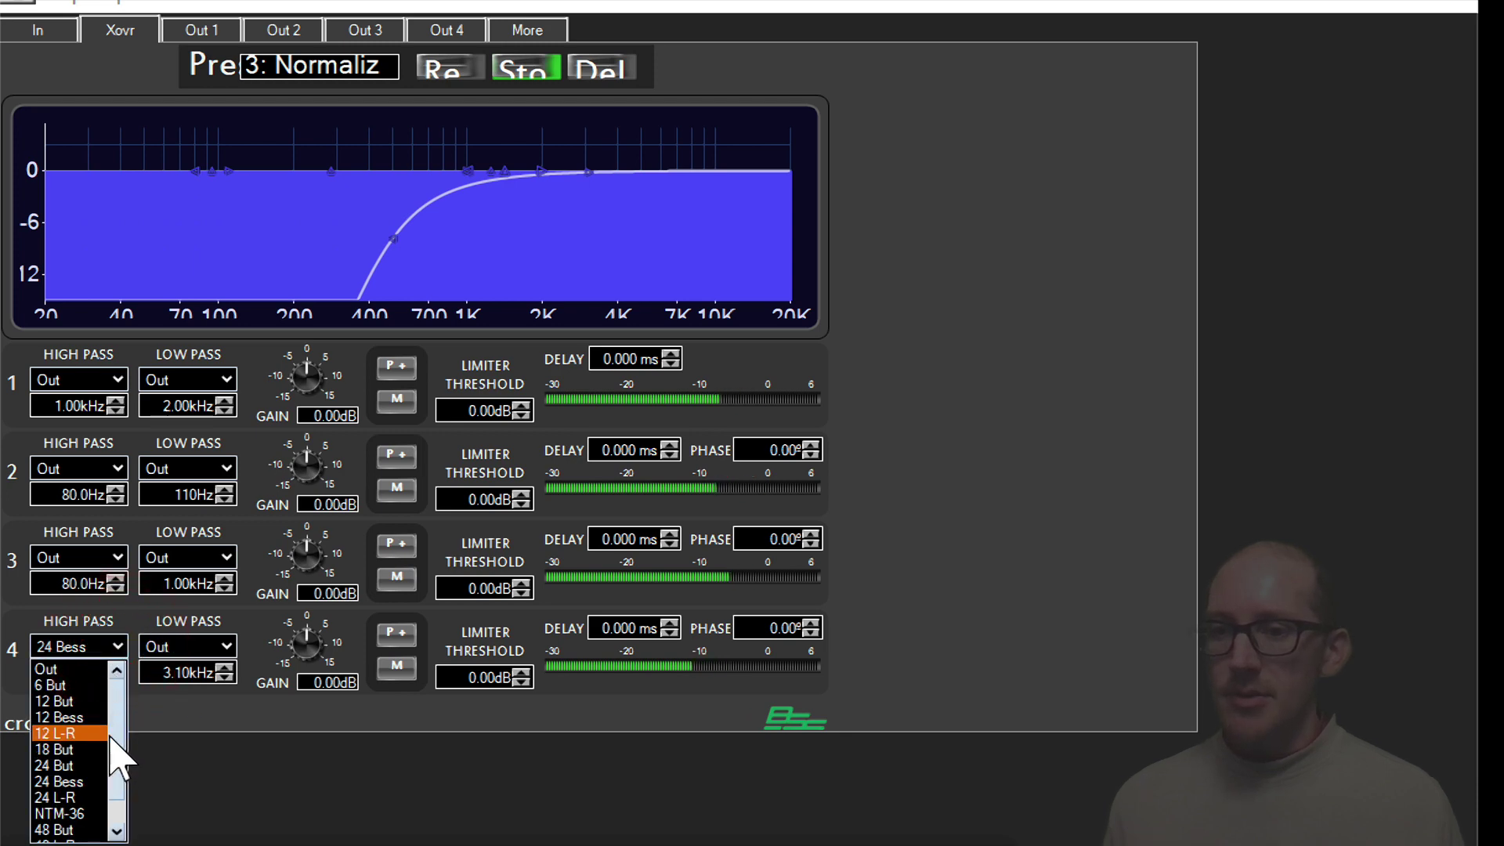
scroll(117, 800, "down", 1)
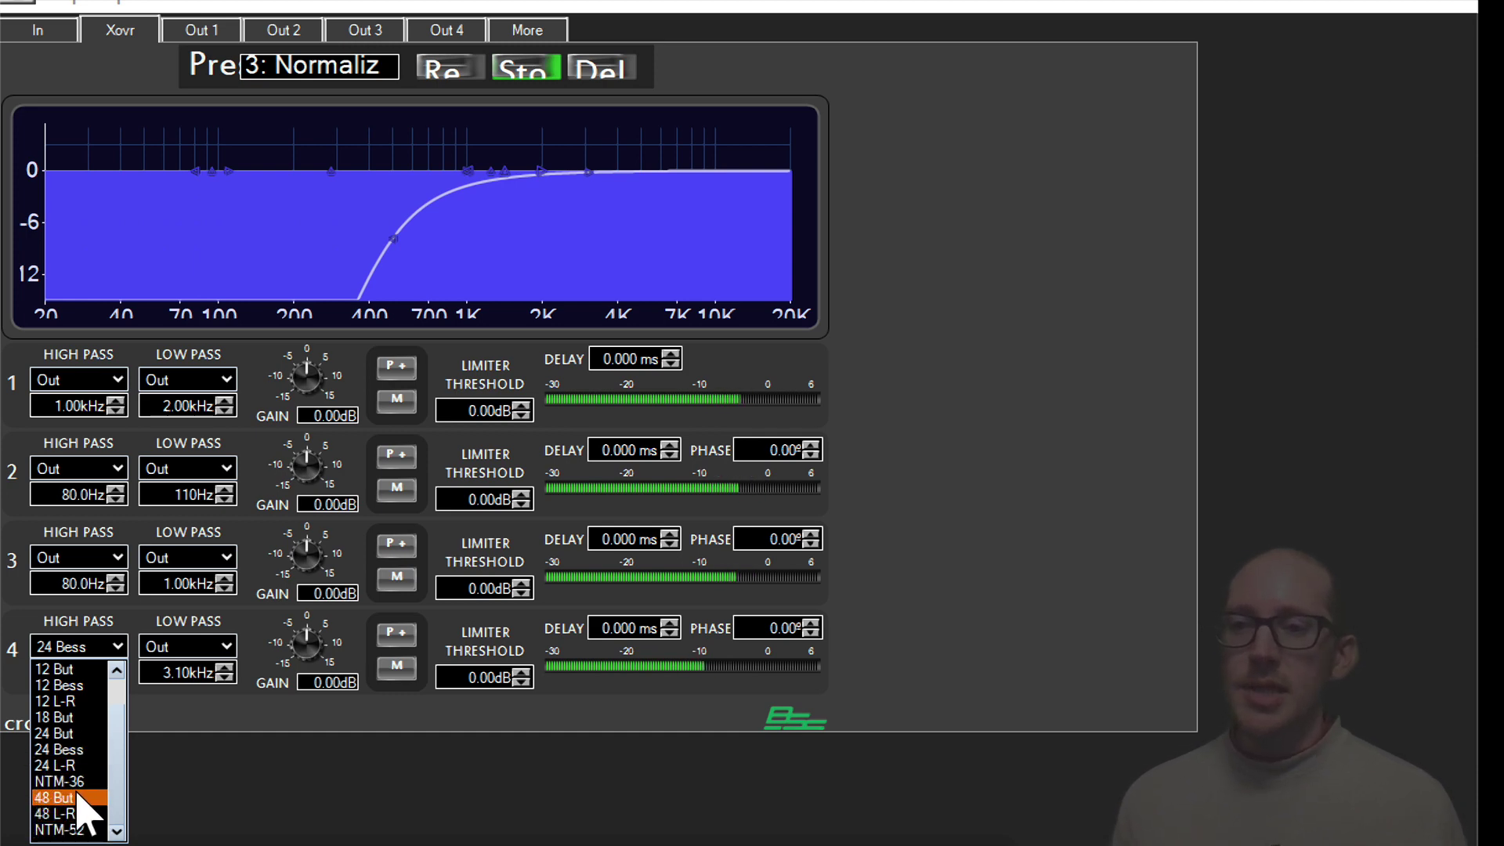
left_click(78, 796)
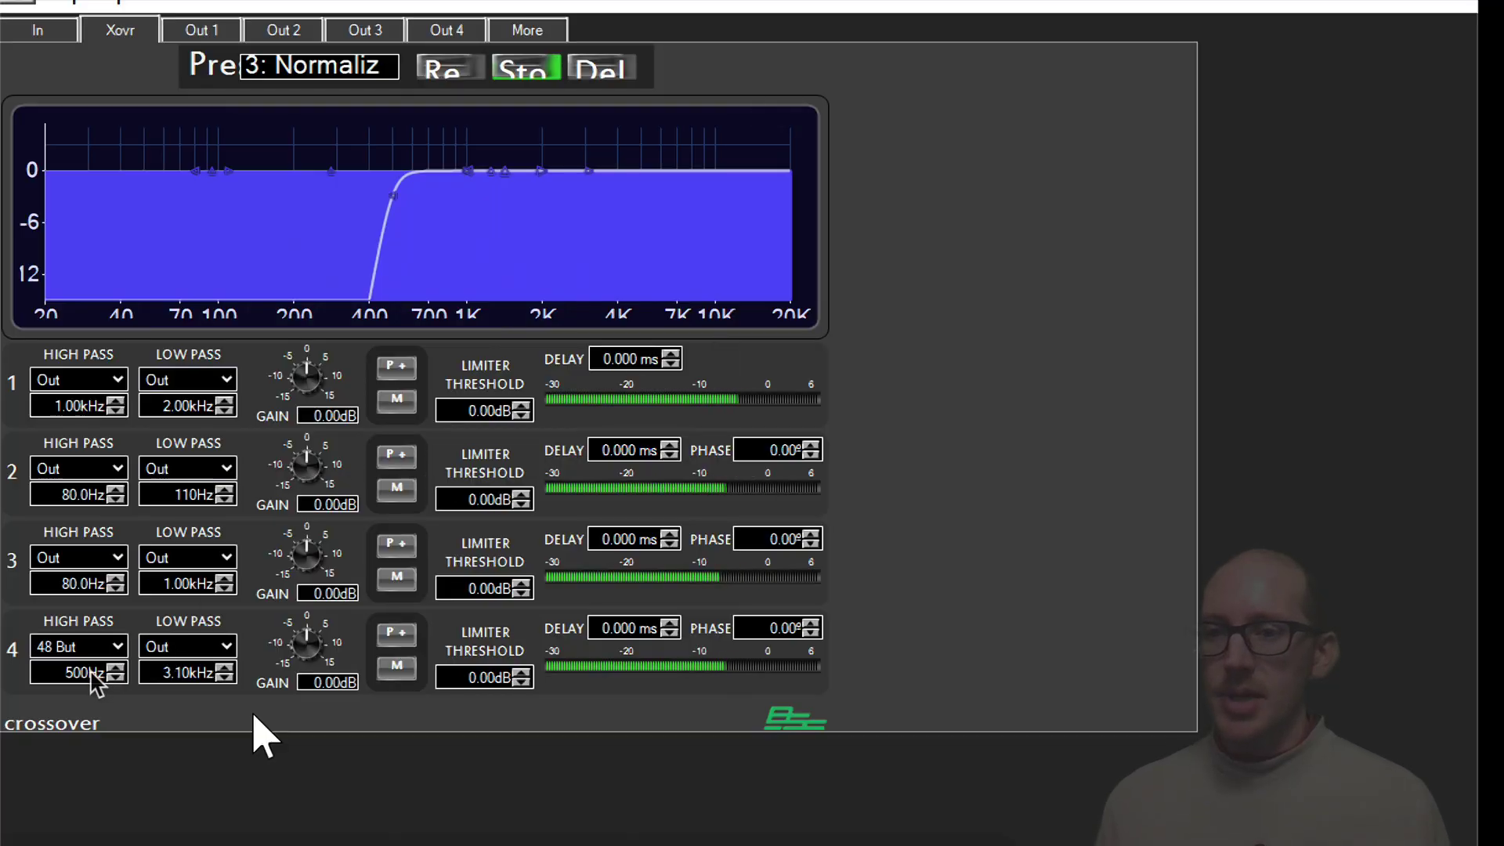
Step: Change channel 4's high-pass frequency from 500 Hz to 400 Hz
left_click(90, 674)
double_click(90, 678)
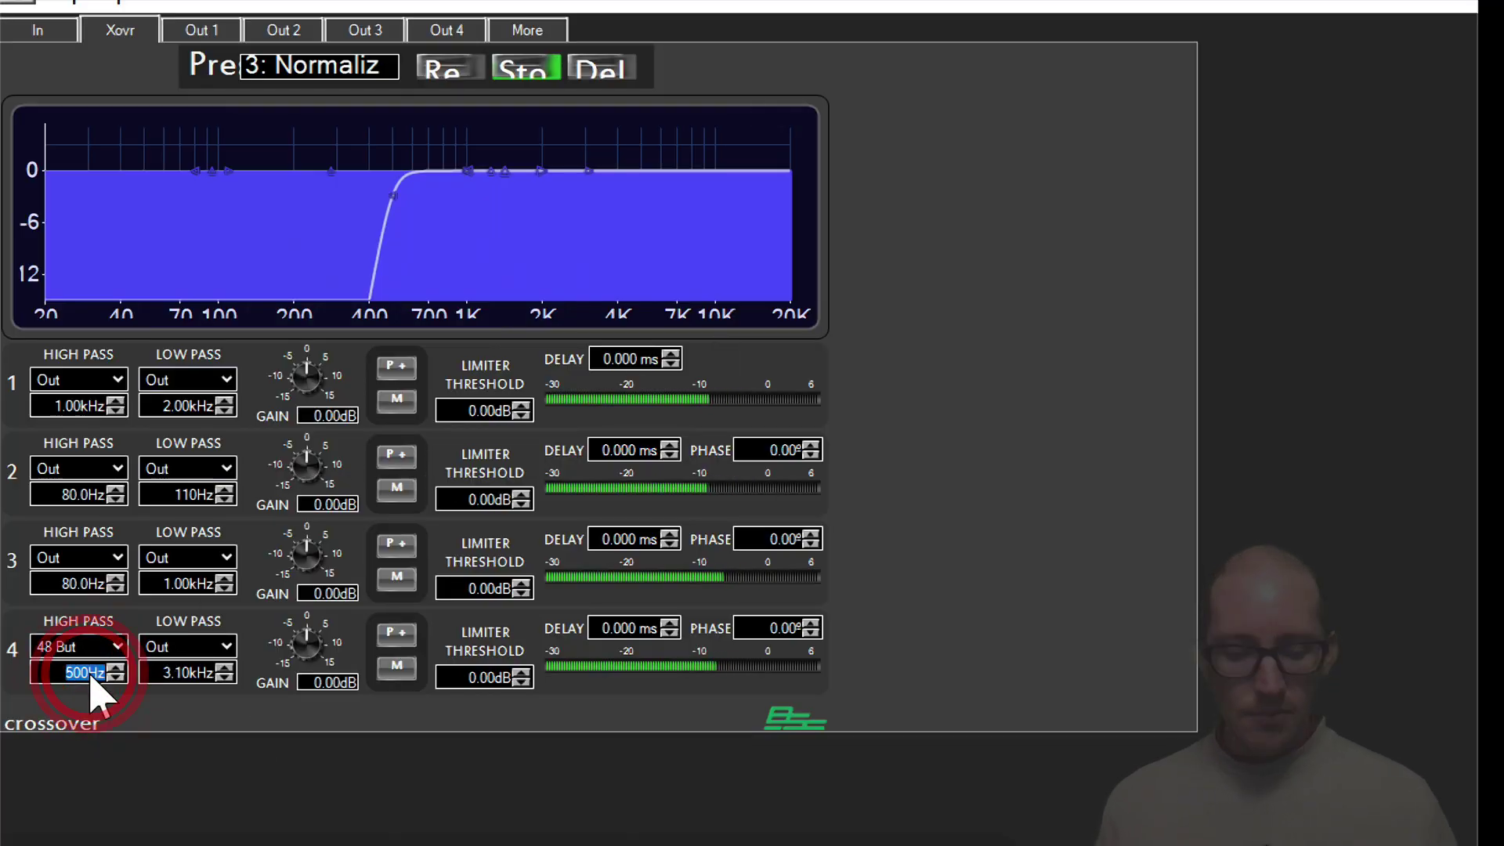
type("400")
key("Return")
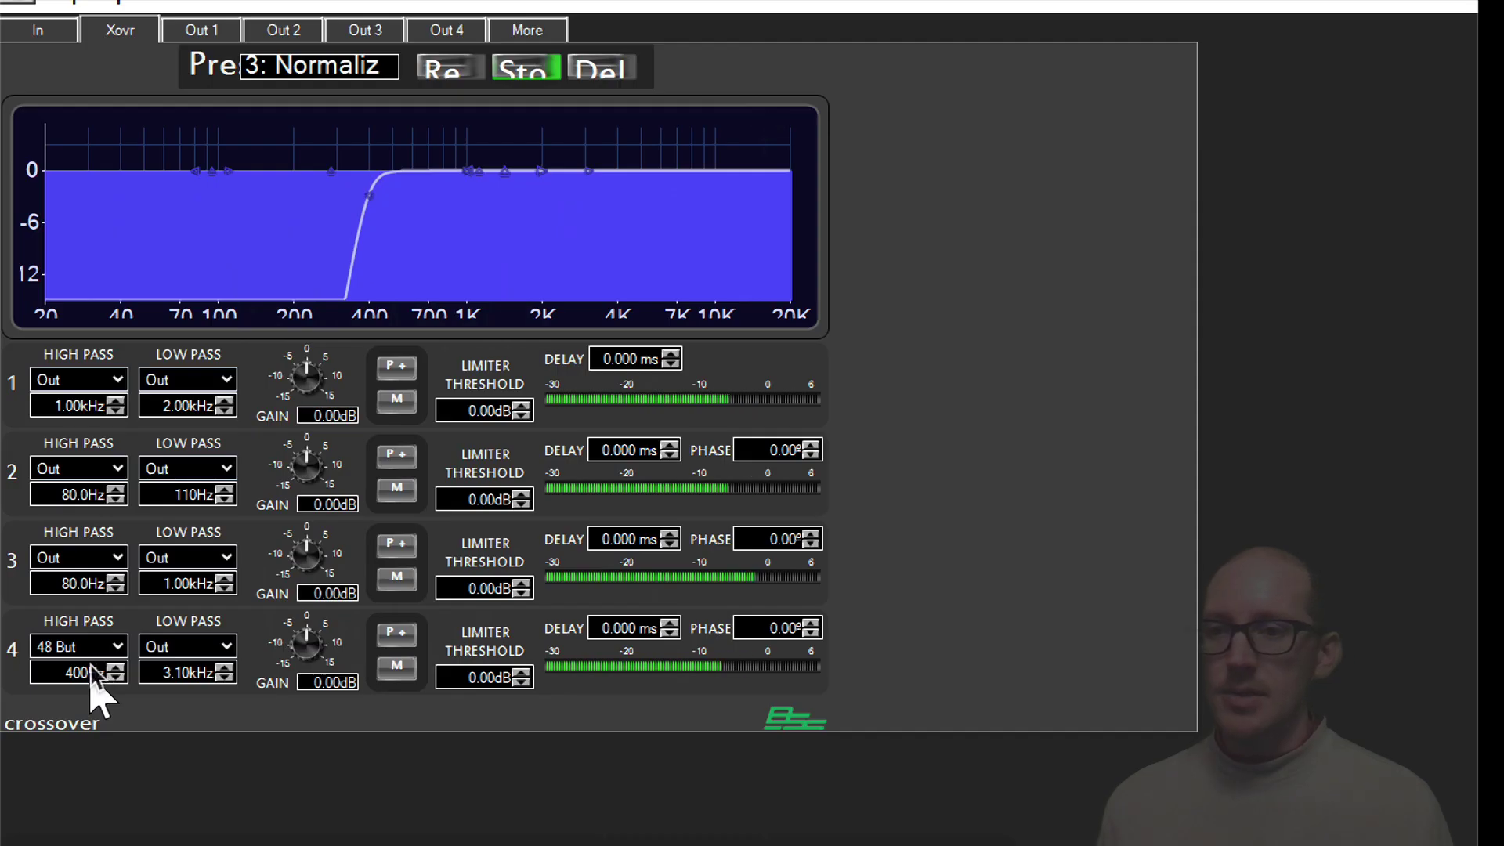
left_click(90, 672)
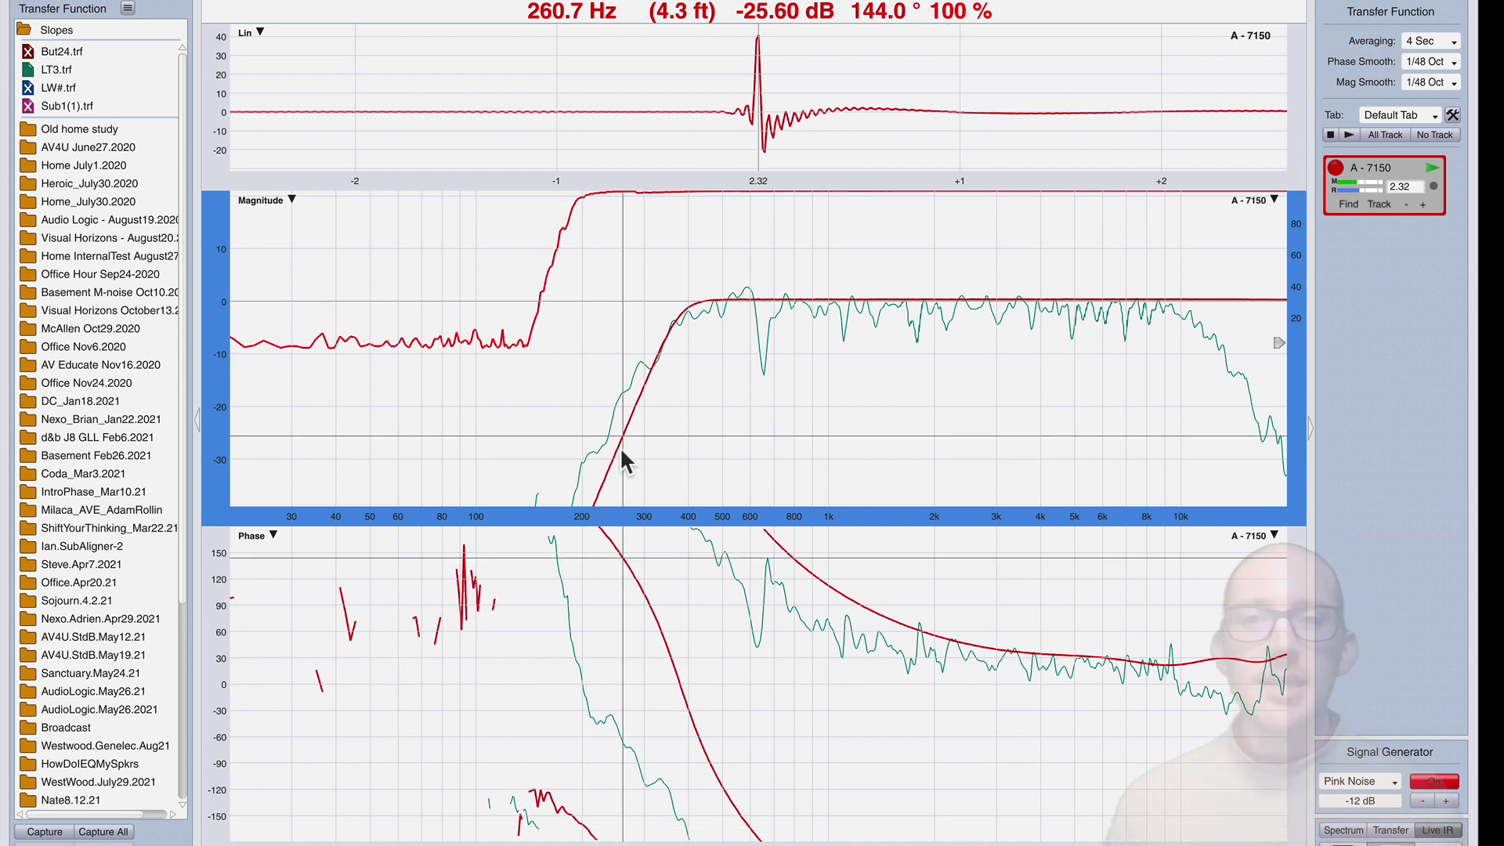
Step: Stop the live A-7150 measurement and turn off the pink noise generator
left_click(1330, 135)
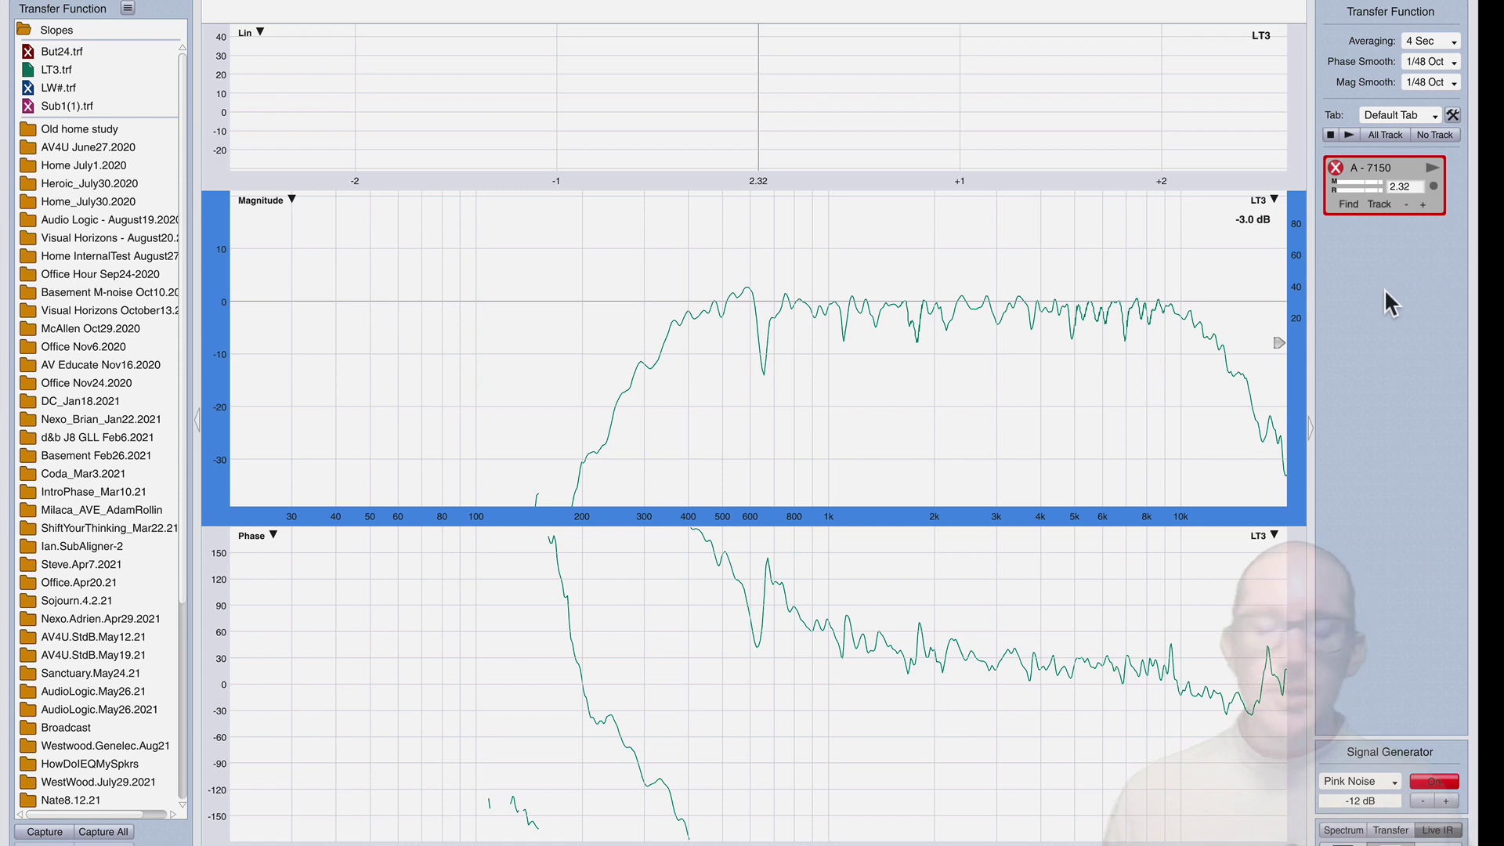
left_click(1446, 351)
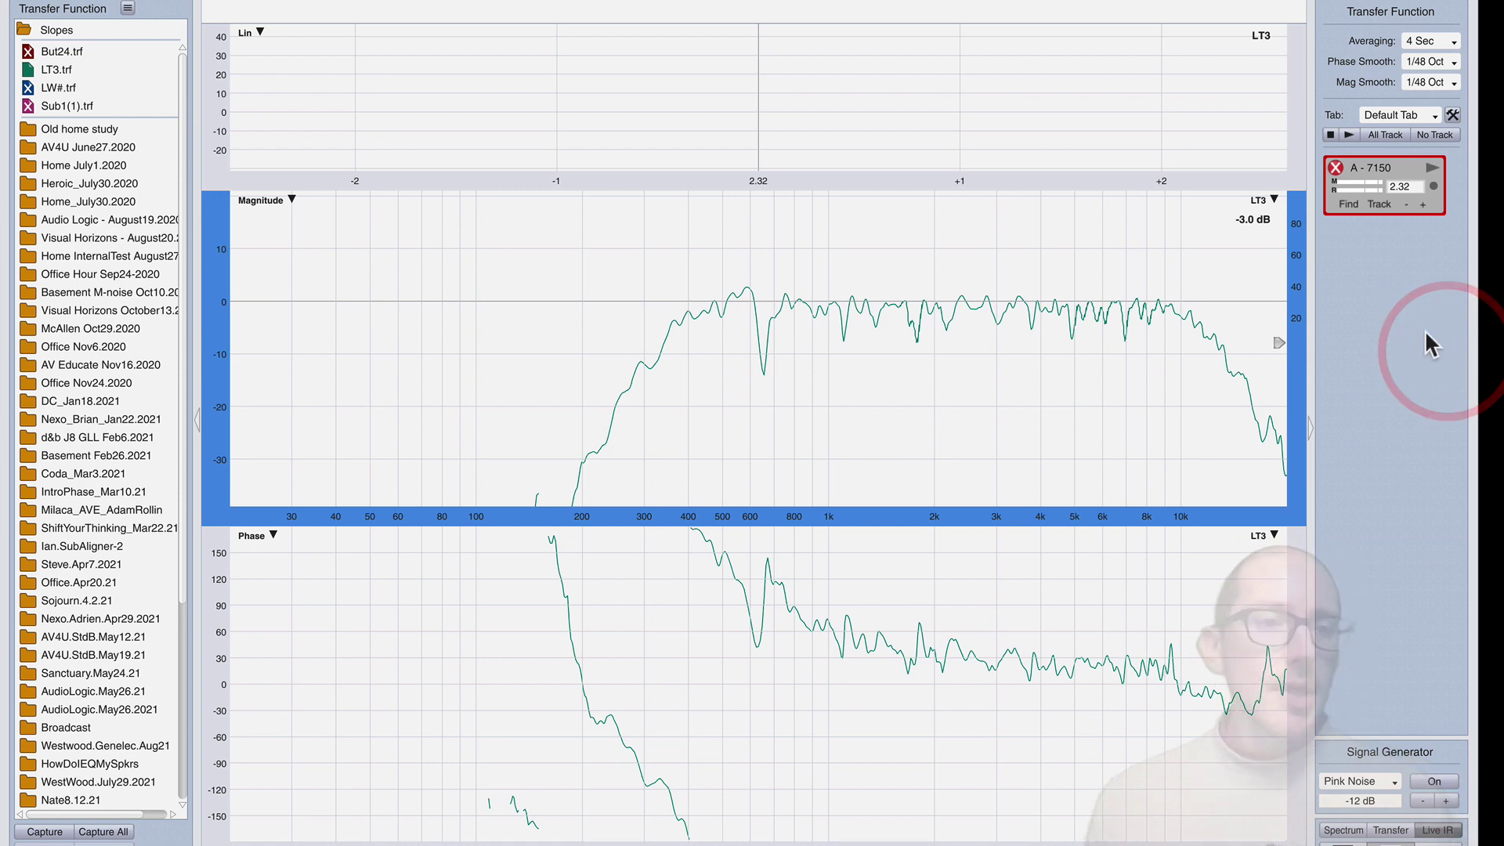
left_click(1398, 264)
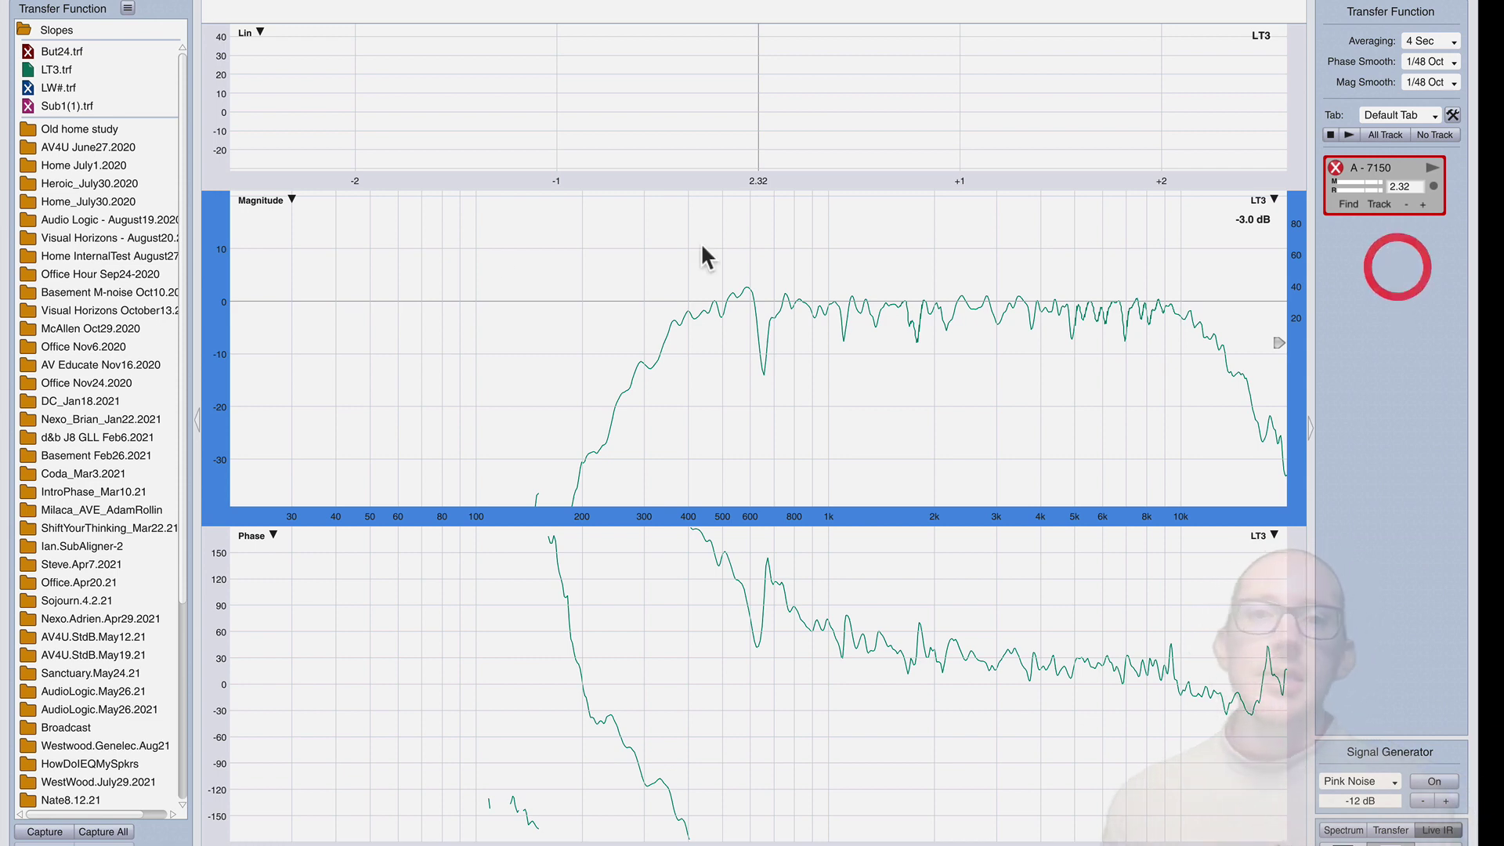
Step: Toggle the LT3 transfer function off and back on in the data bar
right_click(60, 69)
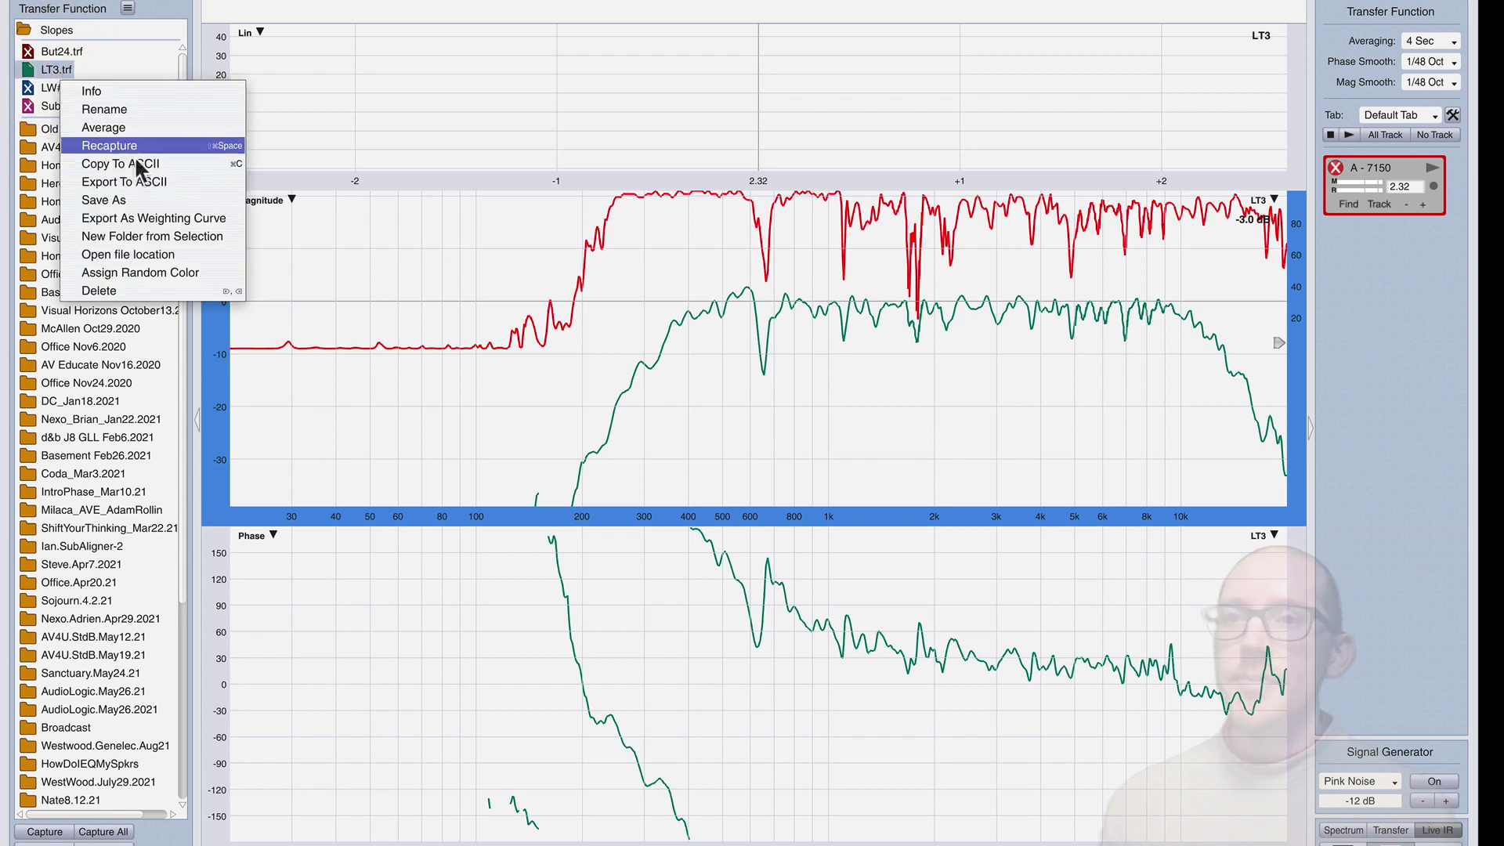
left_click(36, 65)
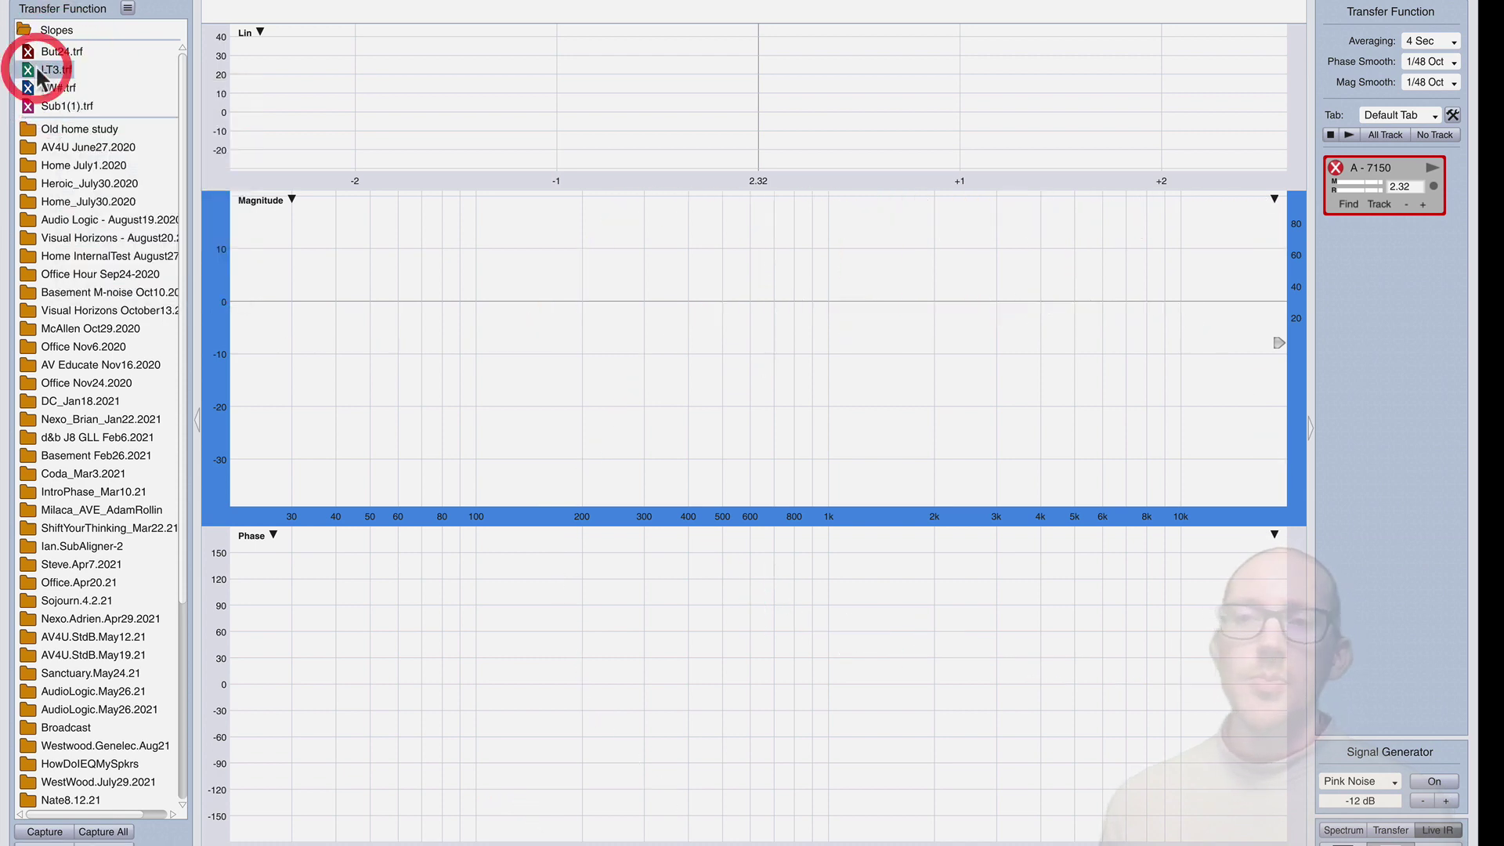
left_click(35, 66)
Step: Drag LT3.txt from Finder's Downloads folder into REW as a new measurement
key("super+Tab")
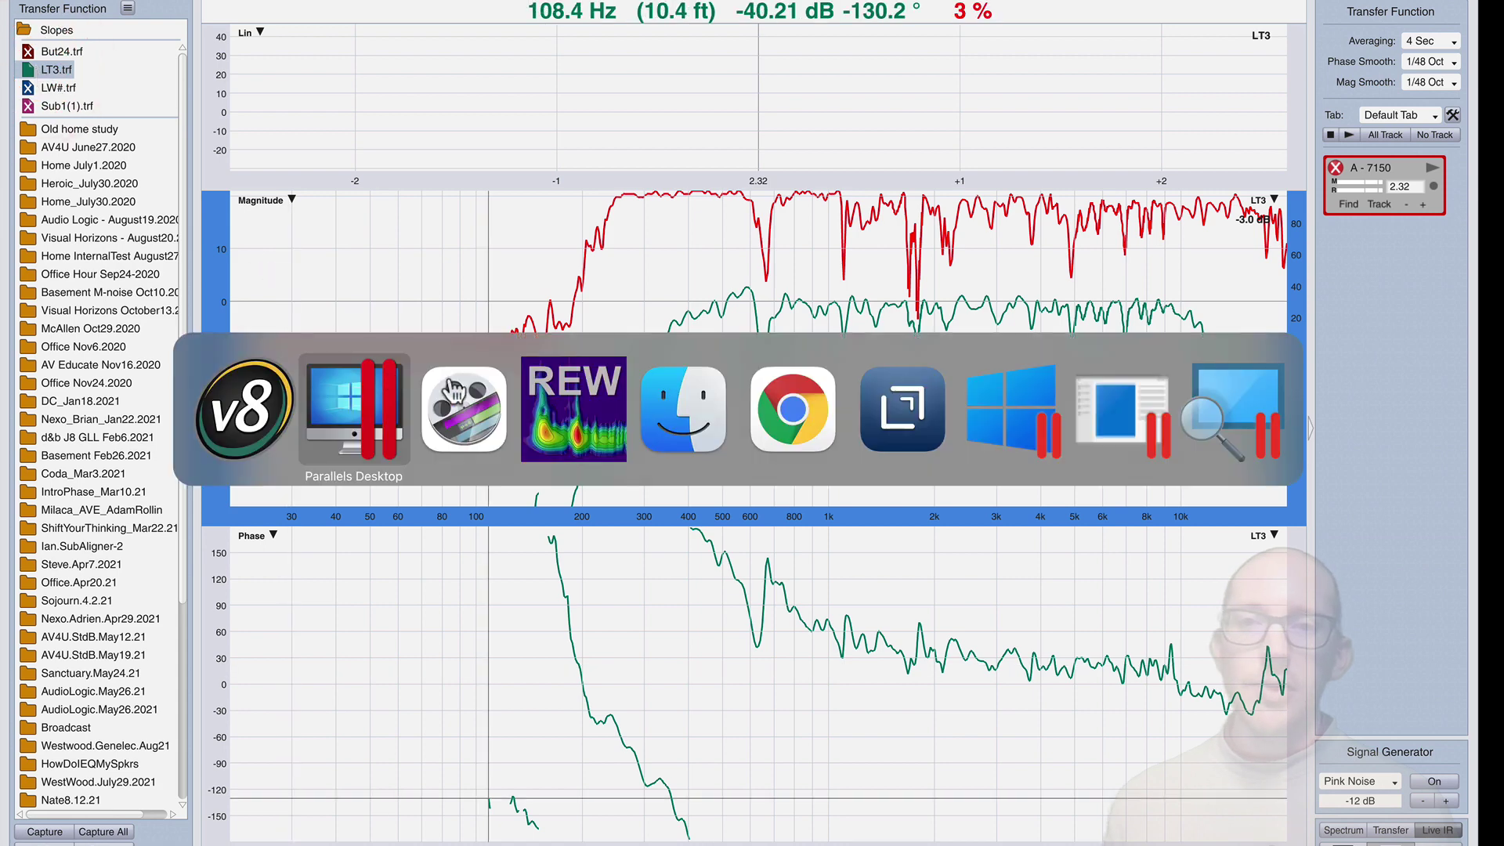
left_click(546, 392)
key("super+Tab")
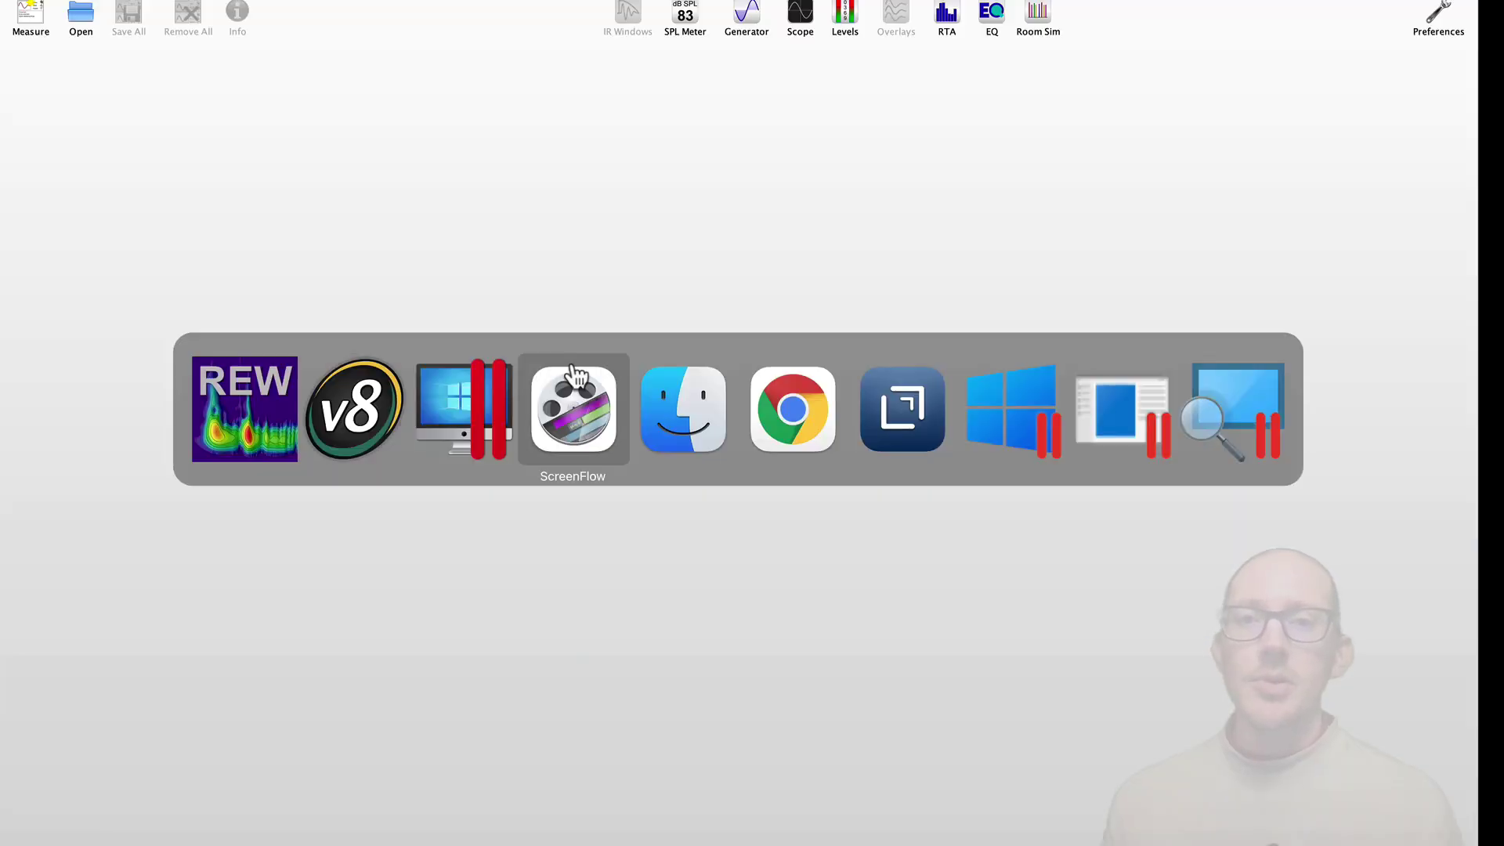
left_click(682, 409)
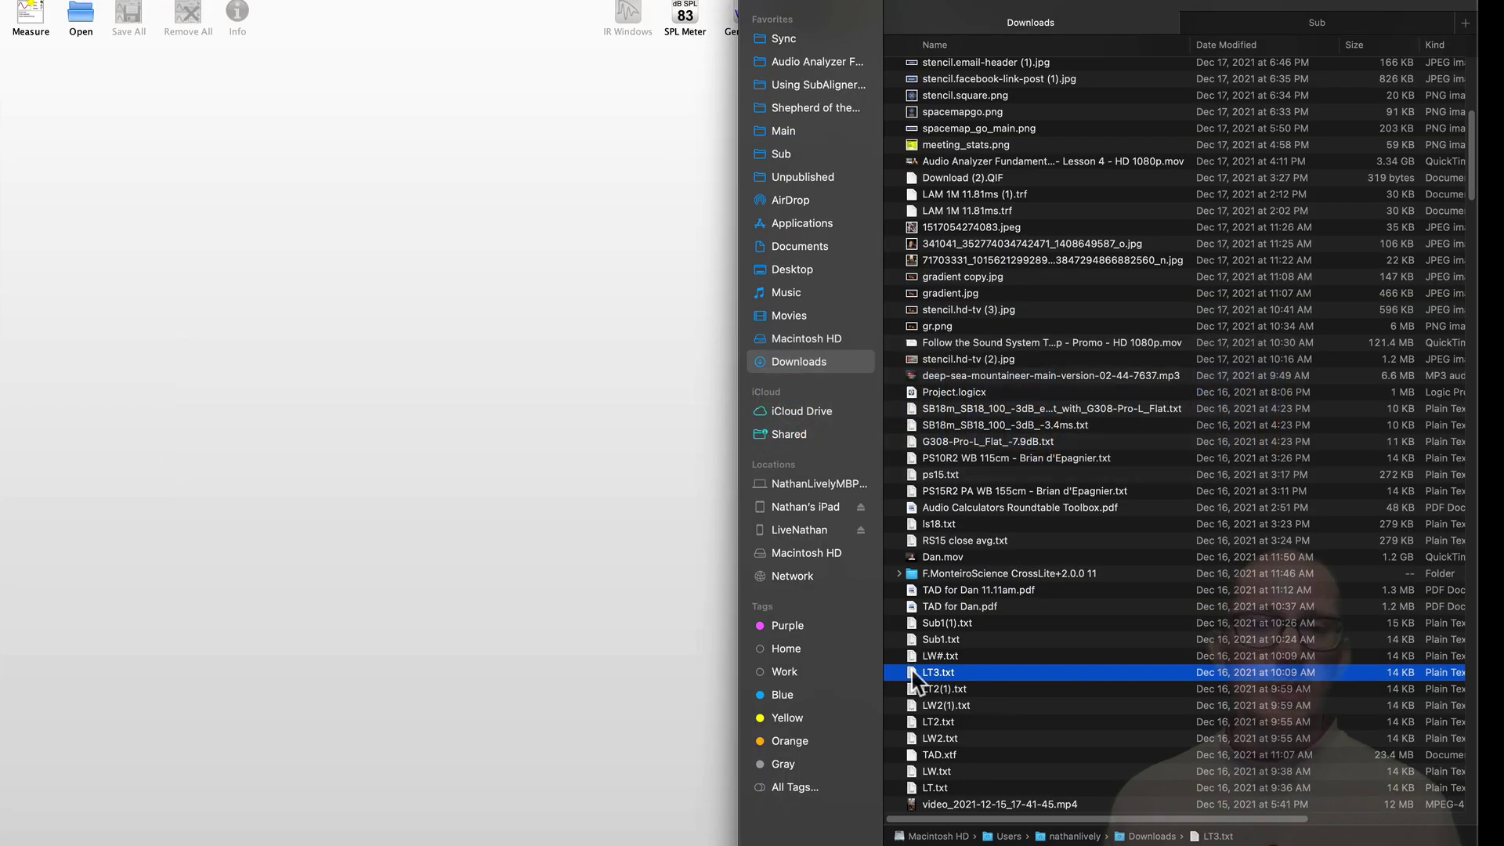
left_click_drag(913, 672, 494, 537)
left_click(182, 458)
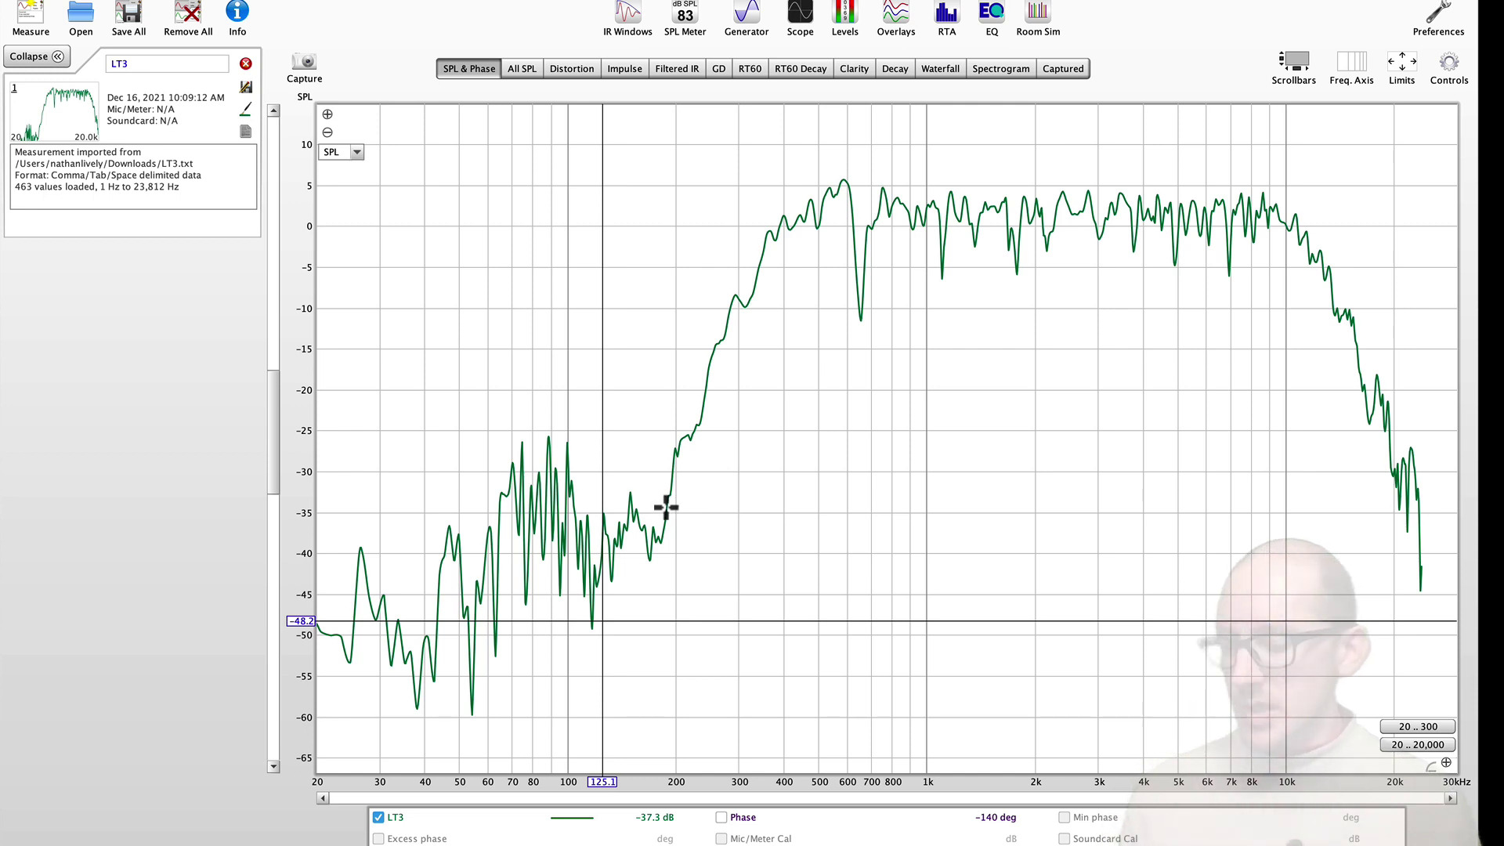
Step: Select LT3's rolloff from 186.0 Hz to 339.7 Hz to read a 32.40 dB/octave slope
left_click_drag(666, 521, 735, 389)
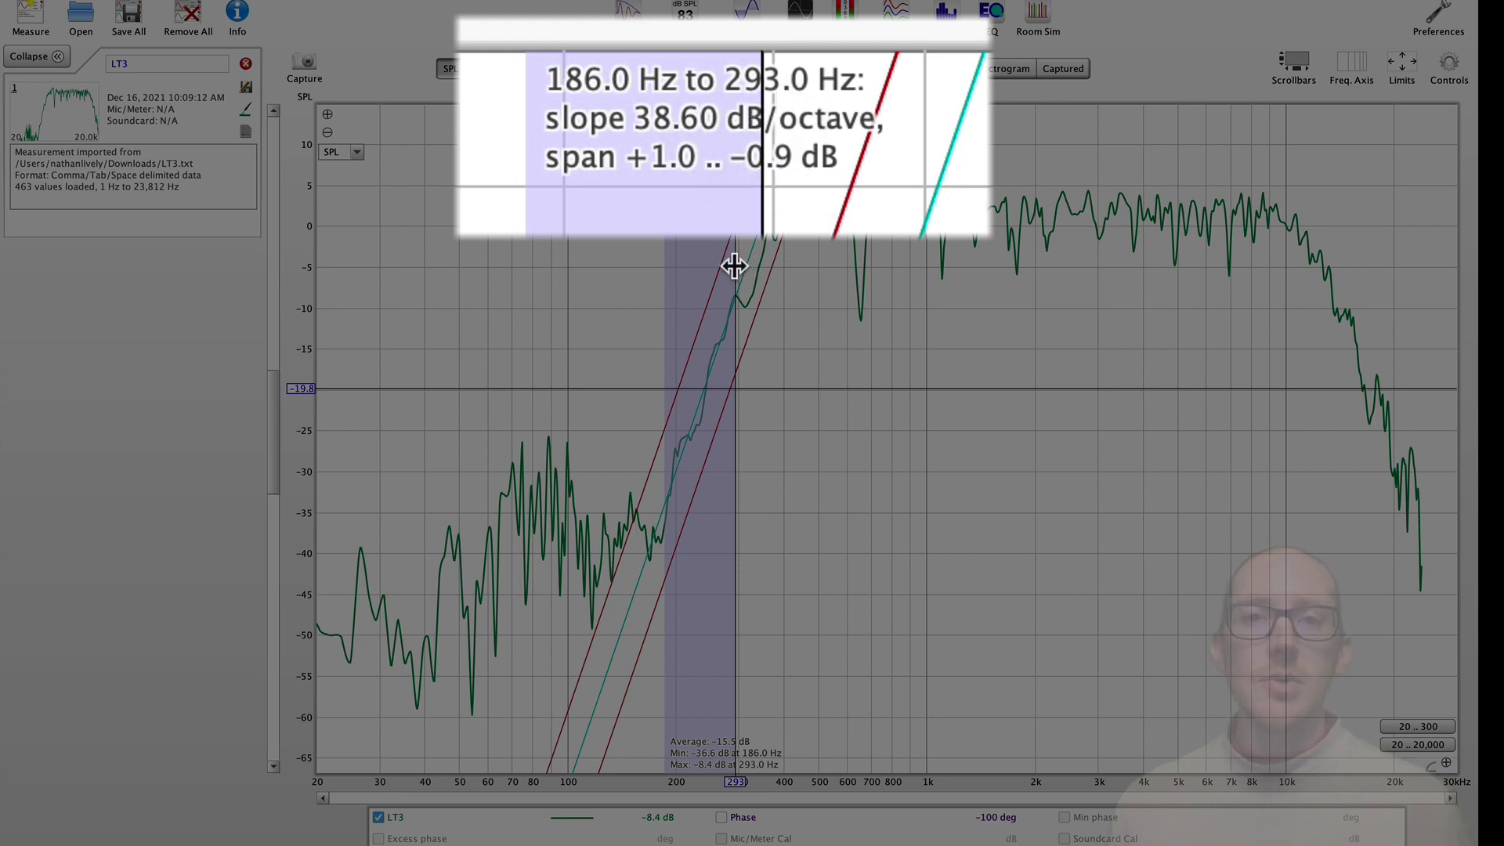
left_click_drag(734, 267, 786, 262)
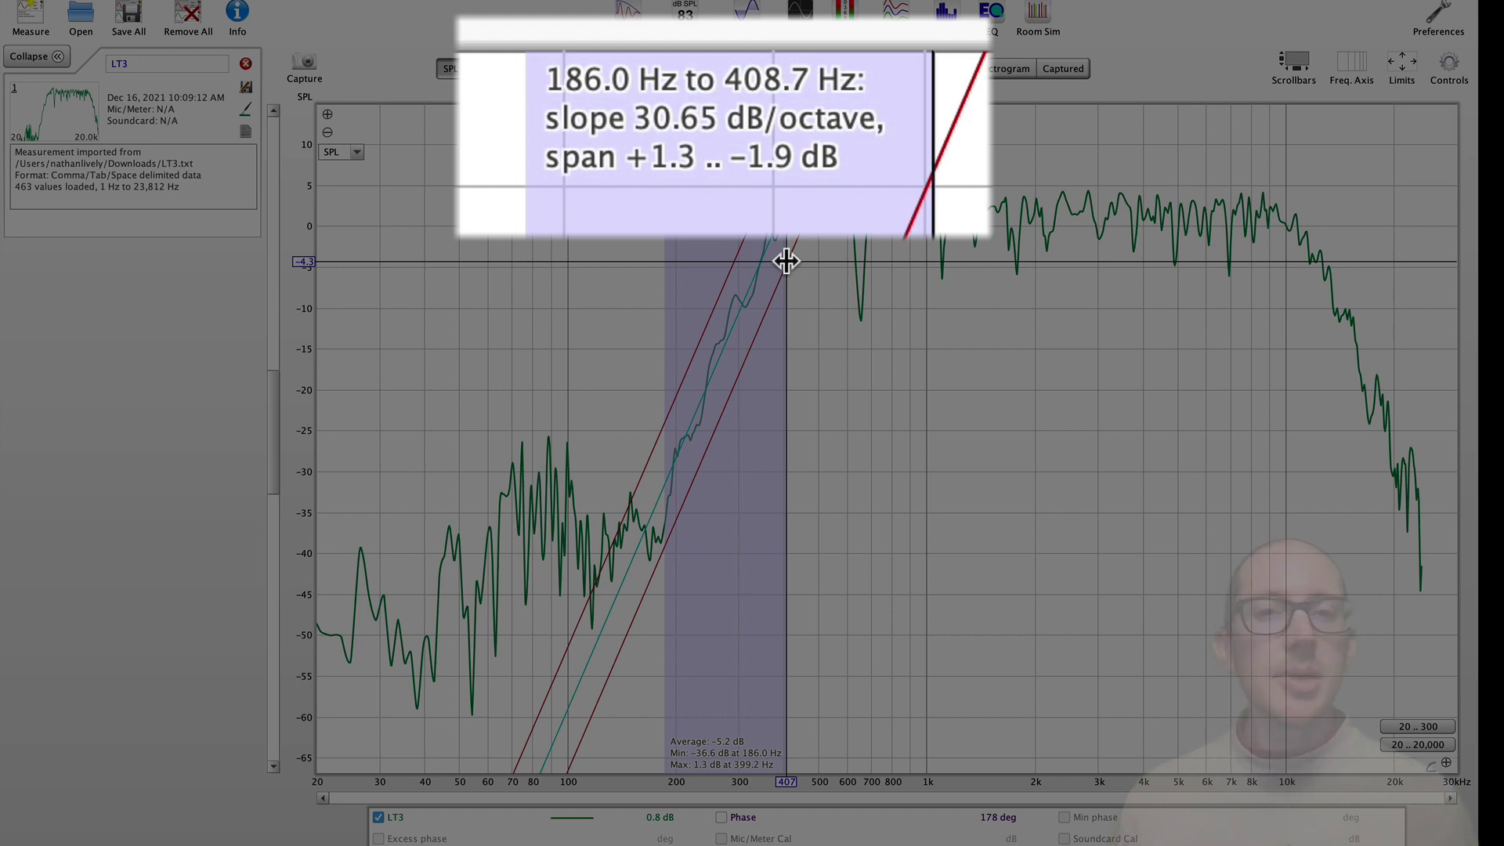
left_click_drag(786, 262, 756, 297)
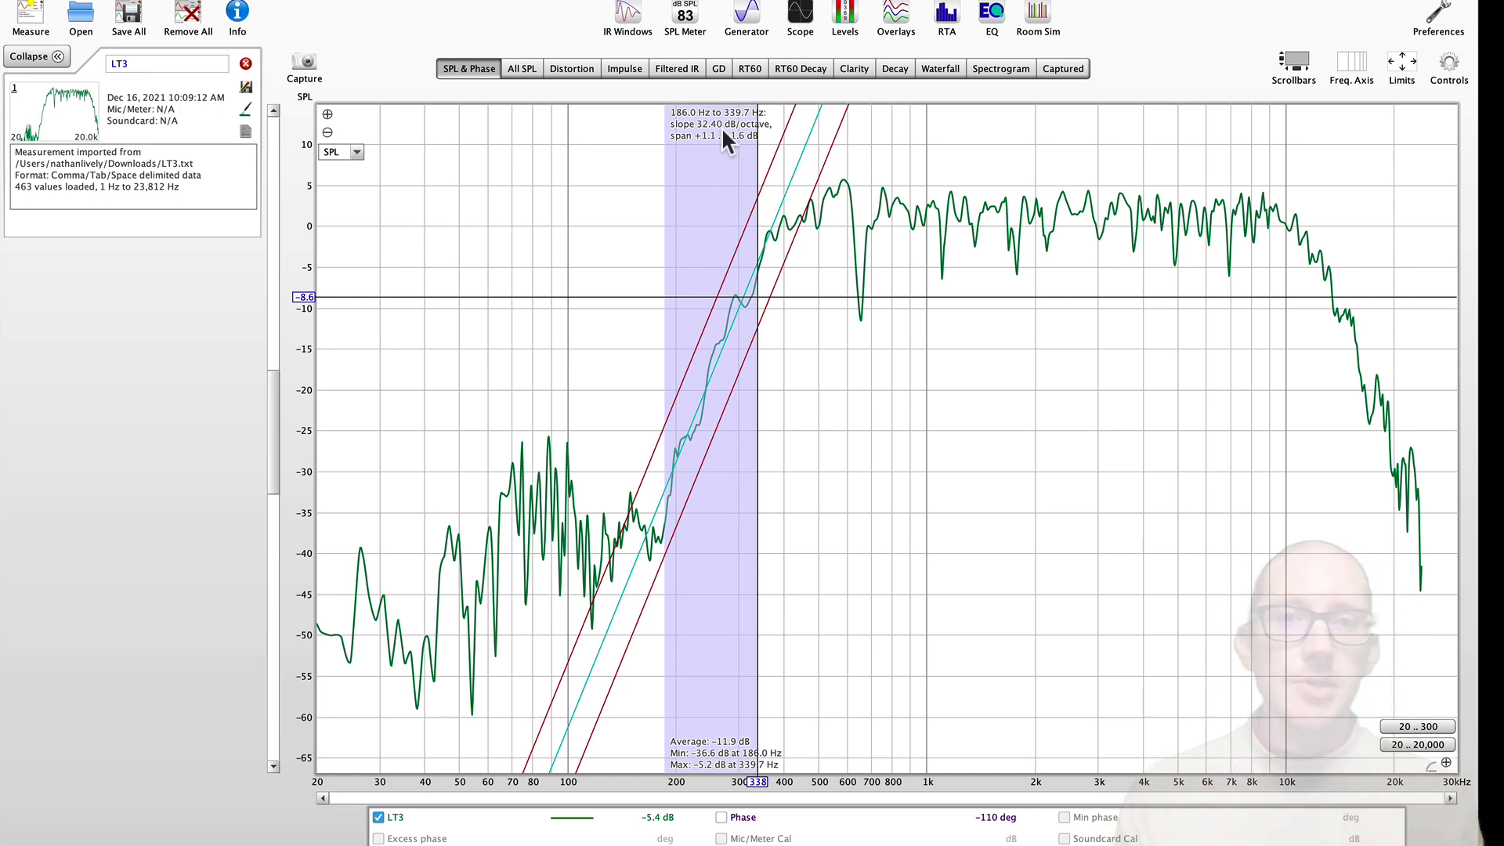
Step: Open the EQ window full-screen and set the Target Level to 3 dB
left_click(991, 12)
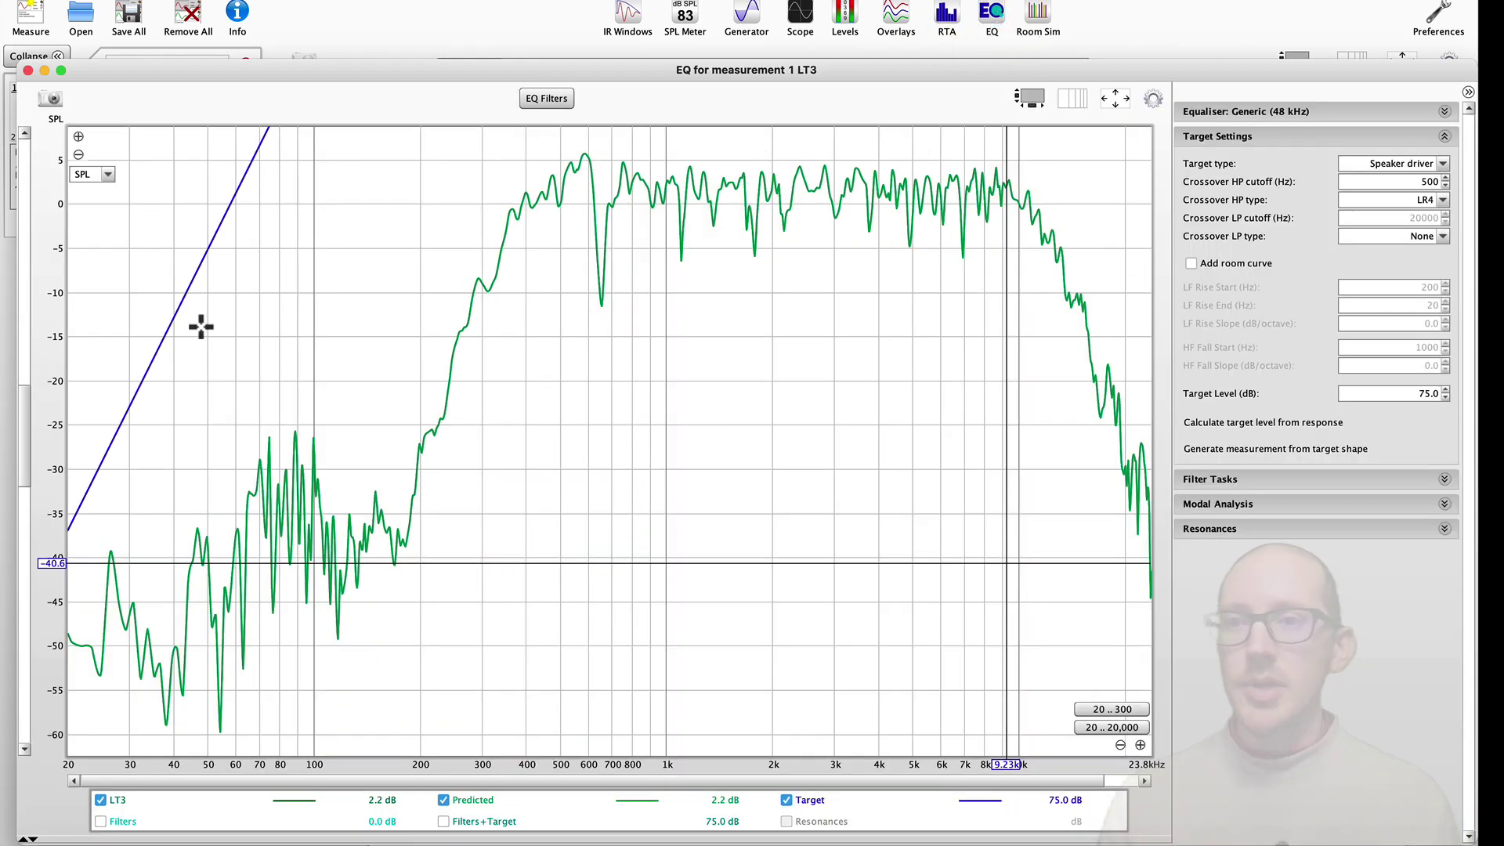
double_click(386, 67)
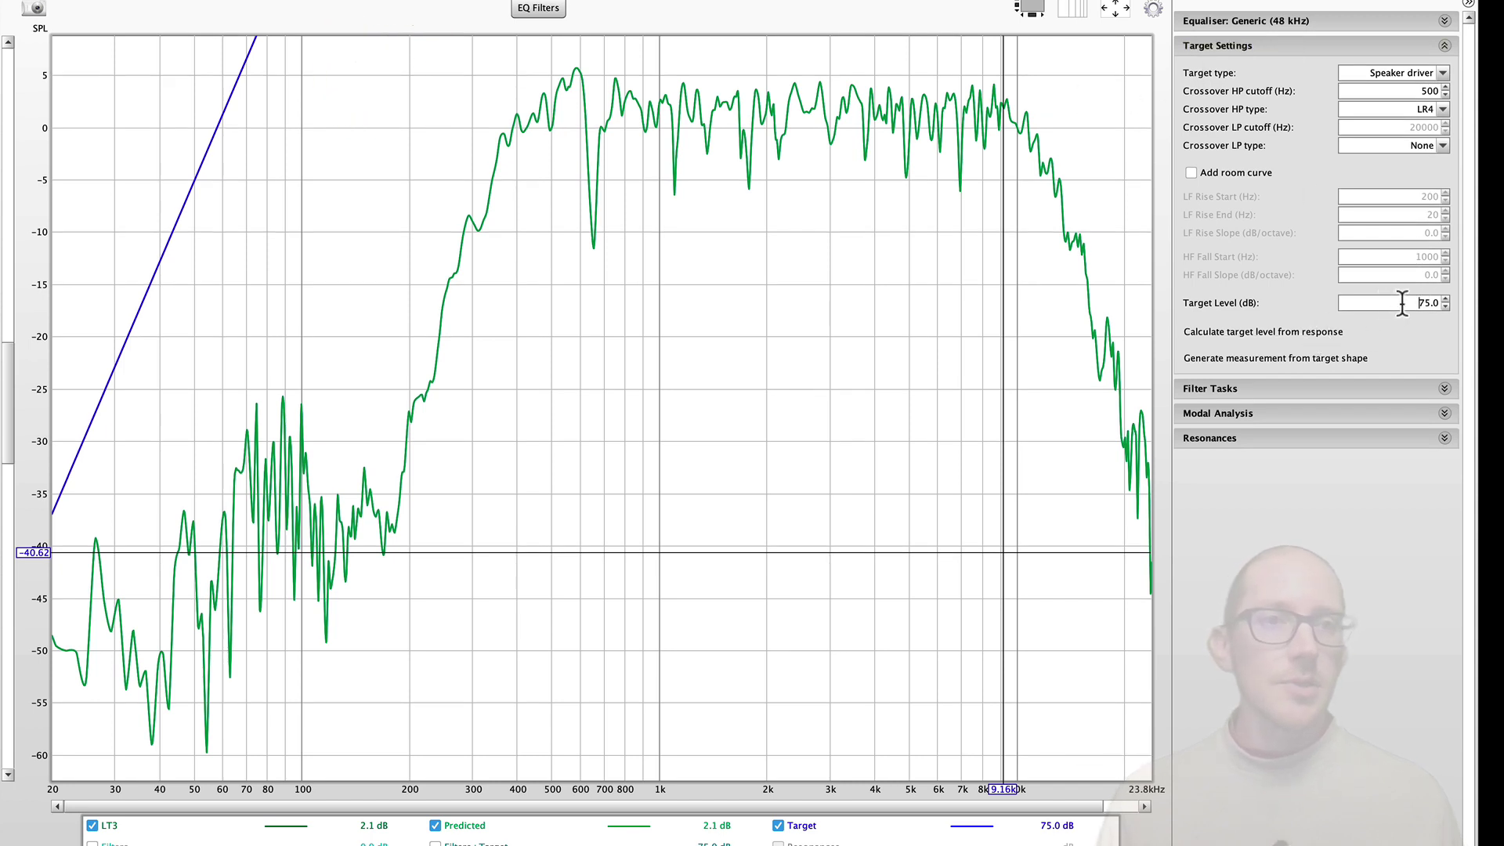
left_click(1446, 295)
type("3")
key("Return")
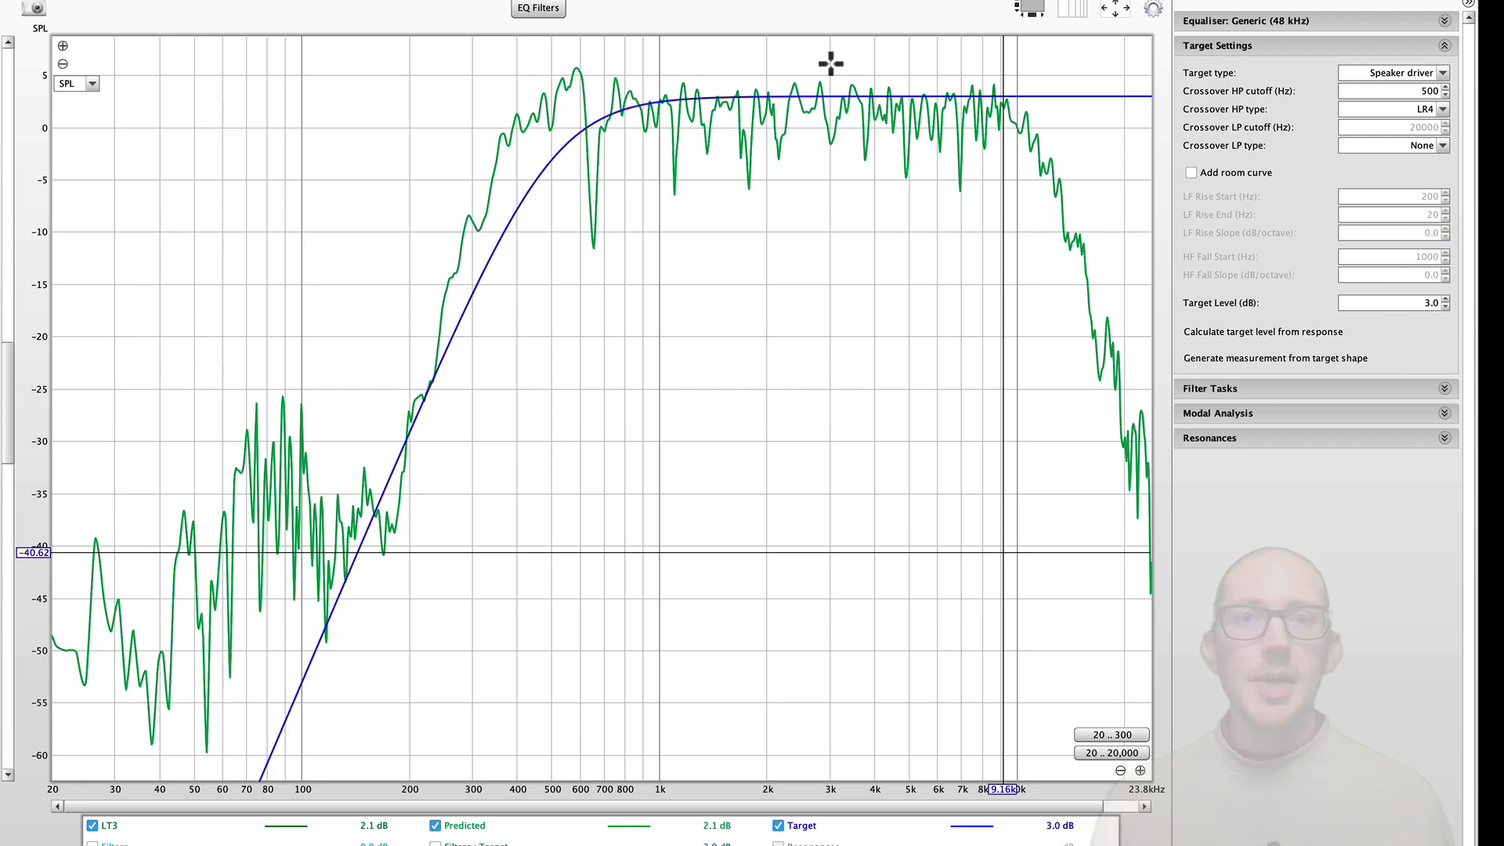
Step: Change the target type to Subwoofer, leaving the bass management slope unchanged
left_click_drag(1402, 72, 1411, 59)
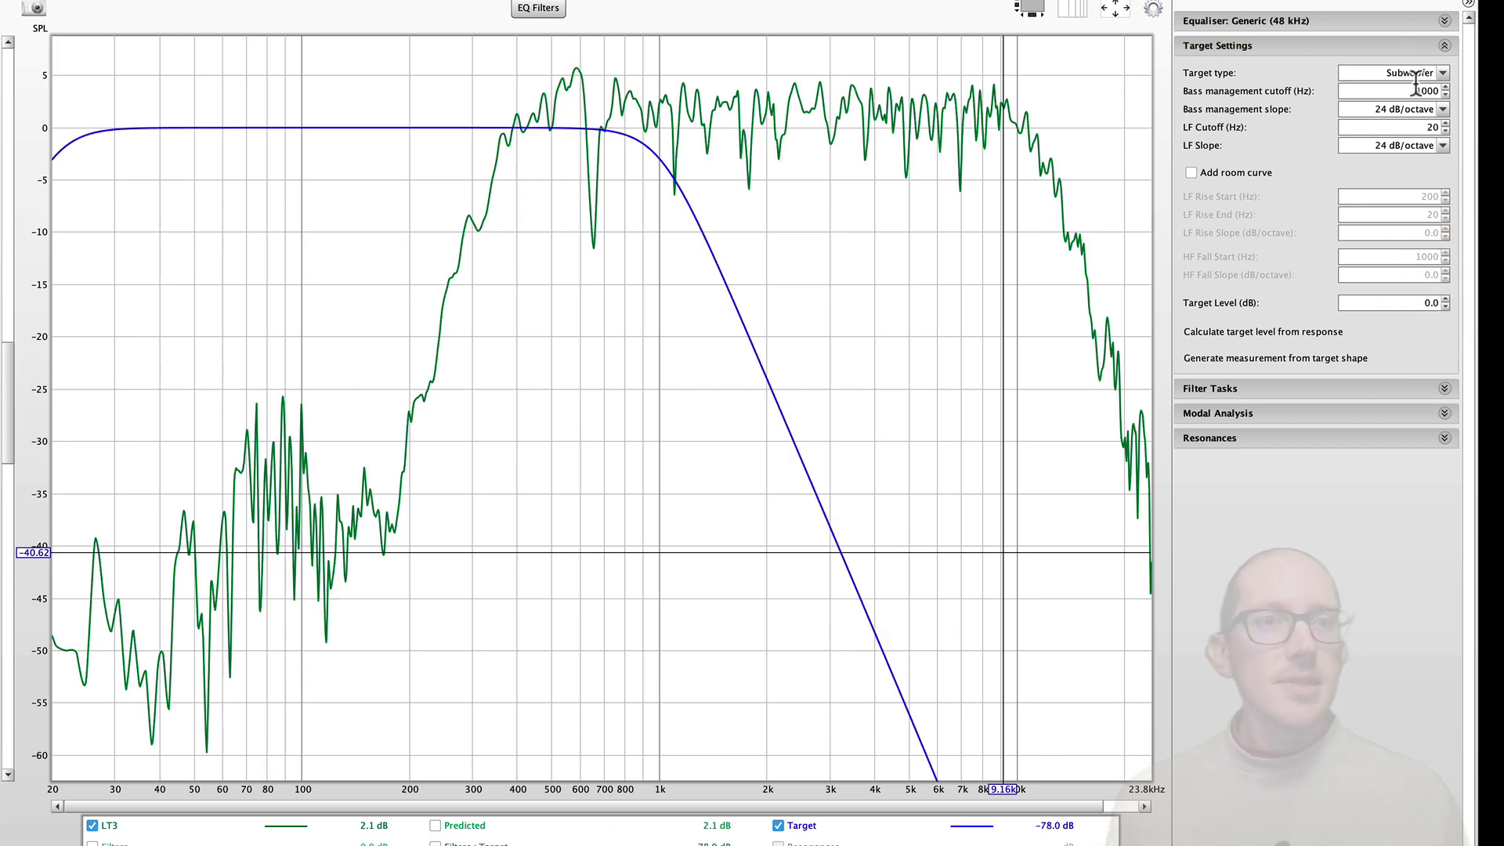
left_click(1410, 108)
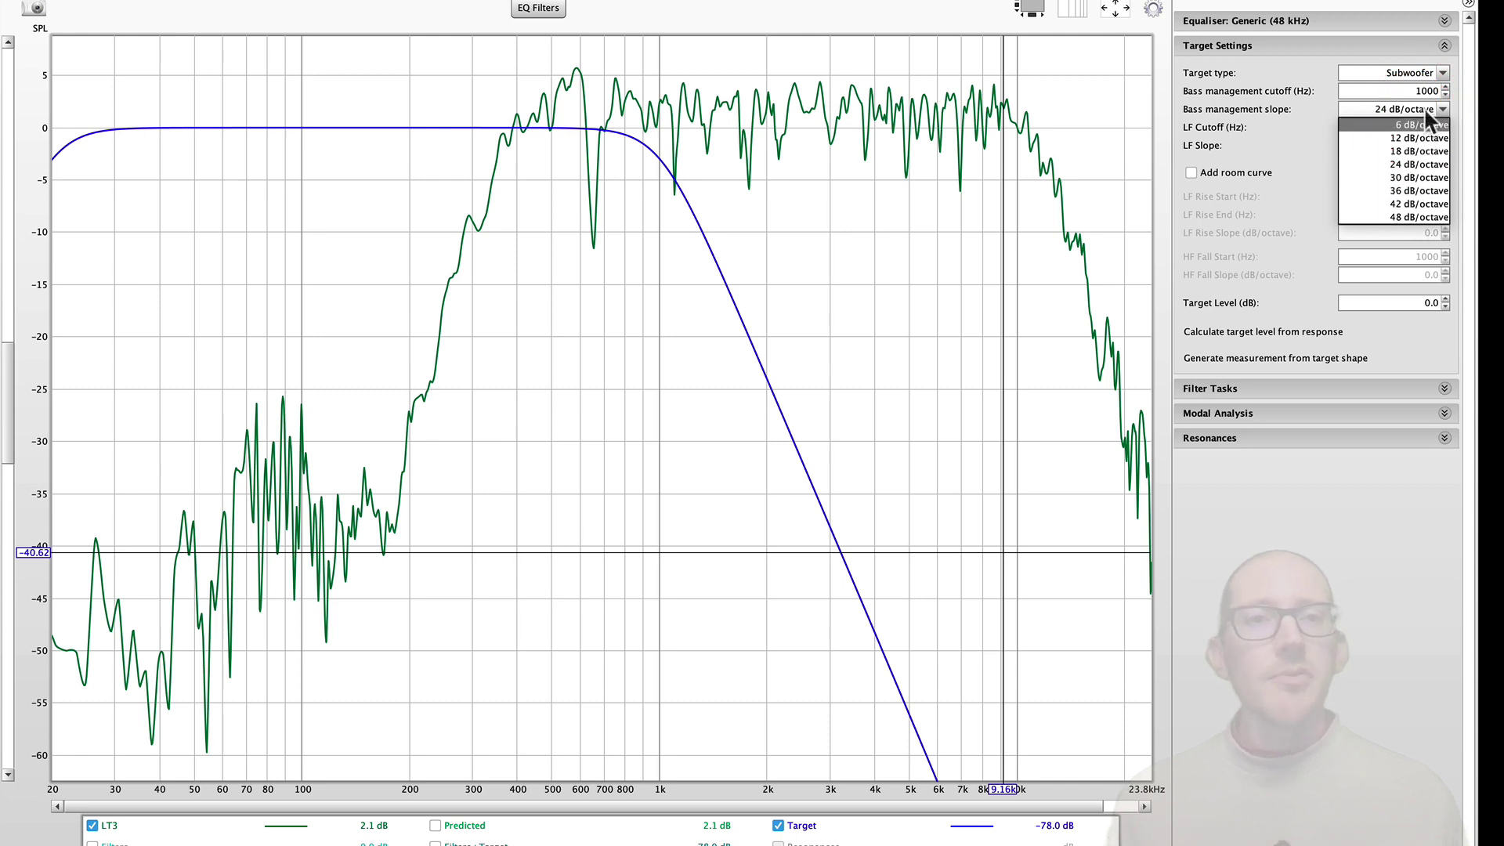
left_click(1288, 79)
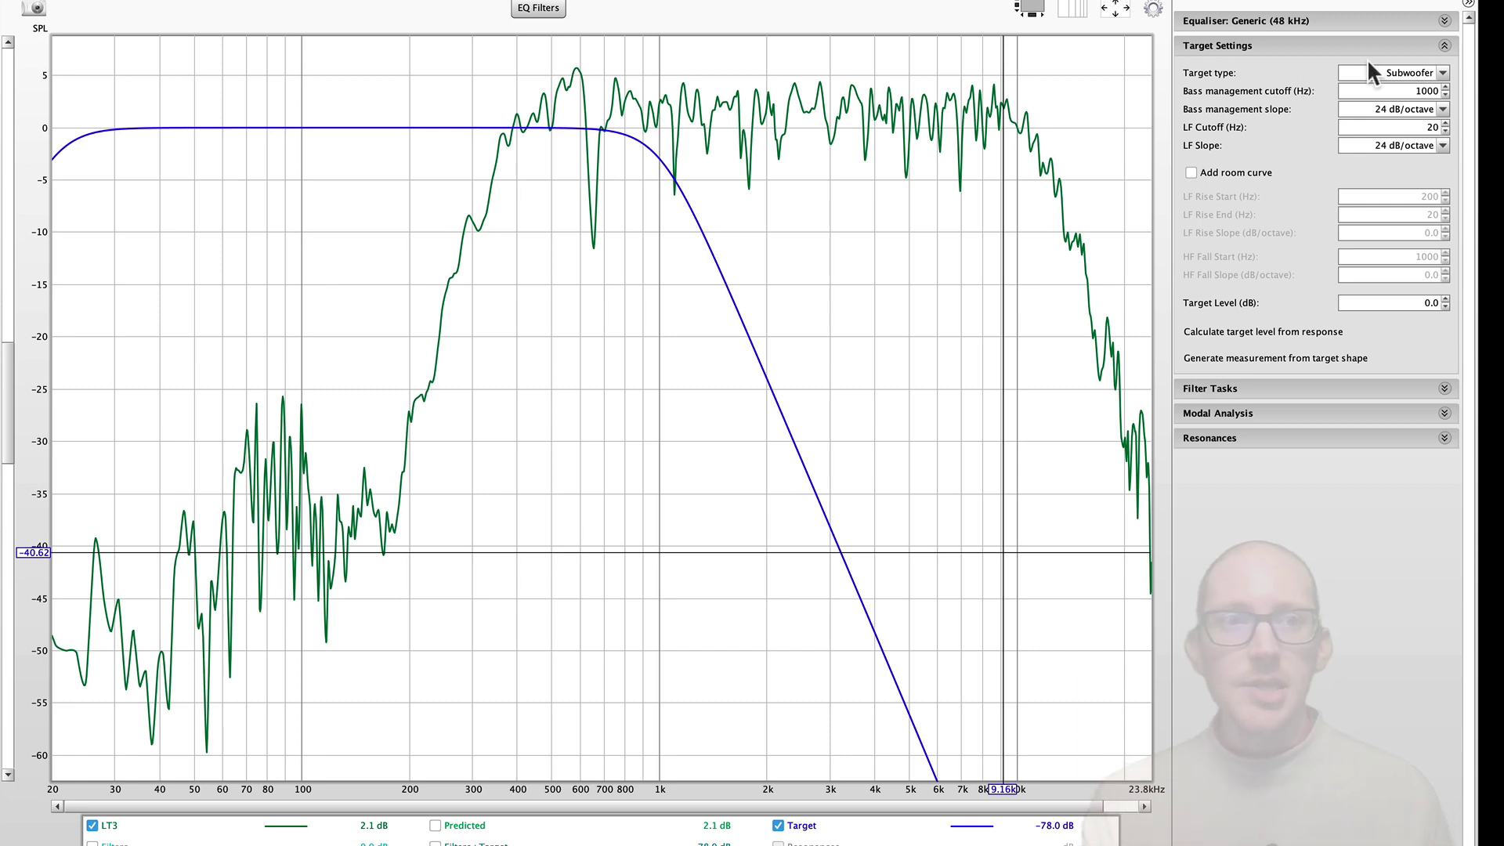
Step: Try the Full range speaker target, then settle on Speaker driver with a 500 Hz LR4 high-pass
left_click(1421, 72)
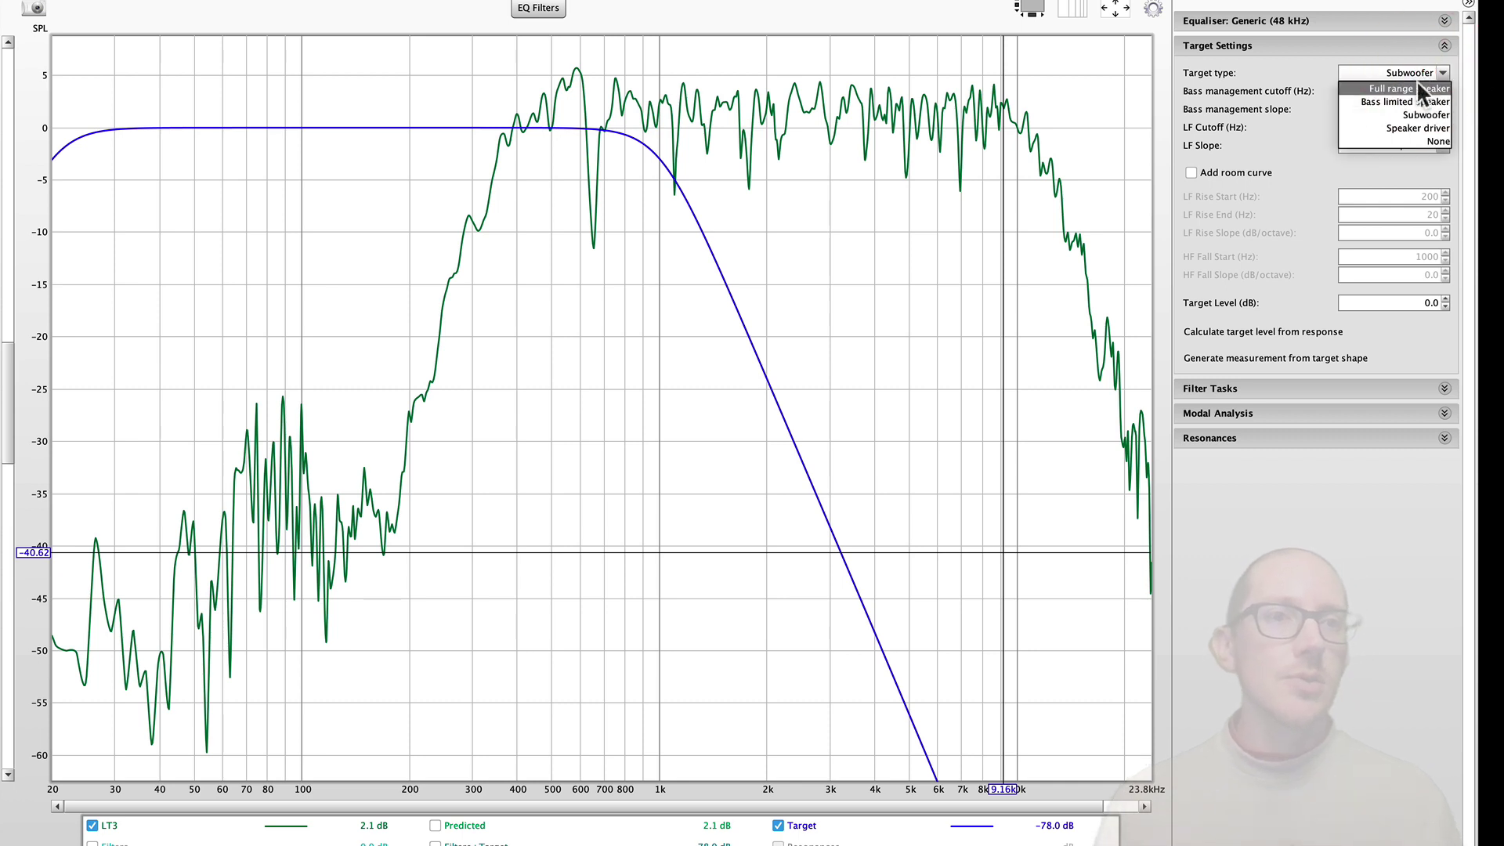
left_click(1434, 125)
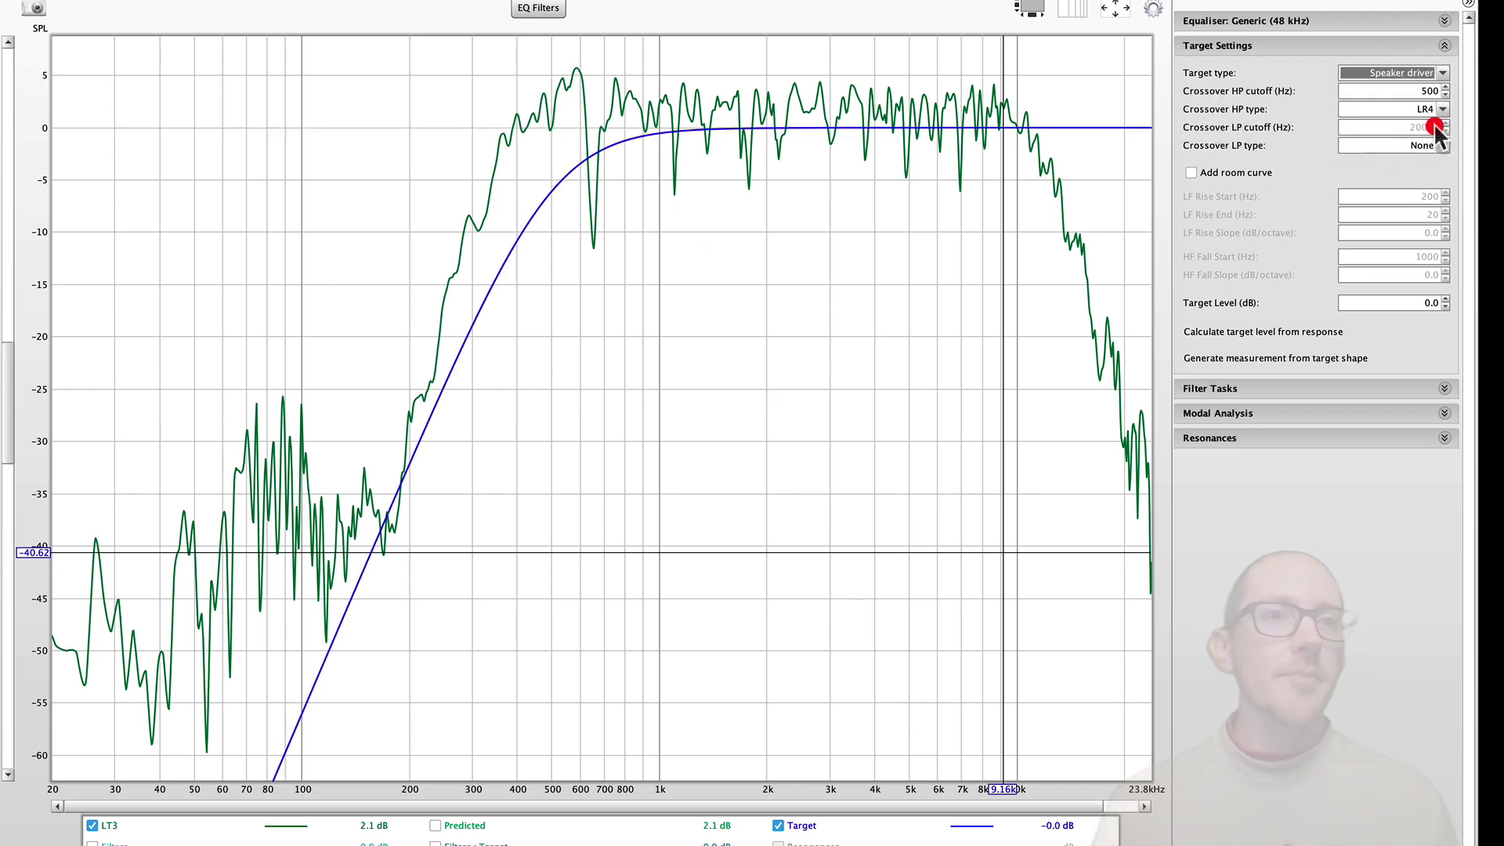
left_click(1414, 71)
left_click(1409, 84)
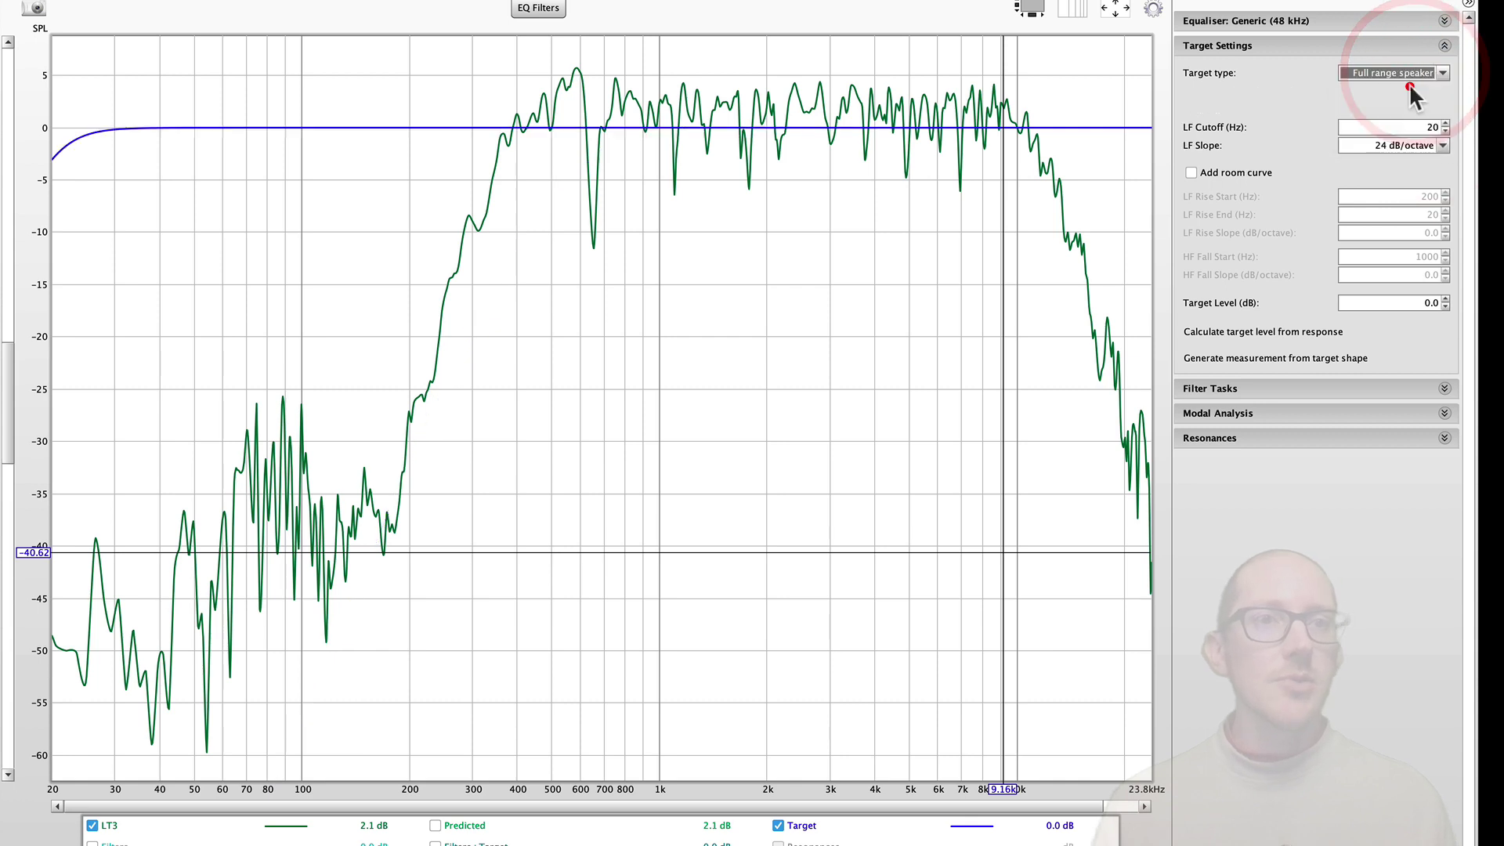
left_click(1423, 144)
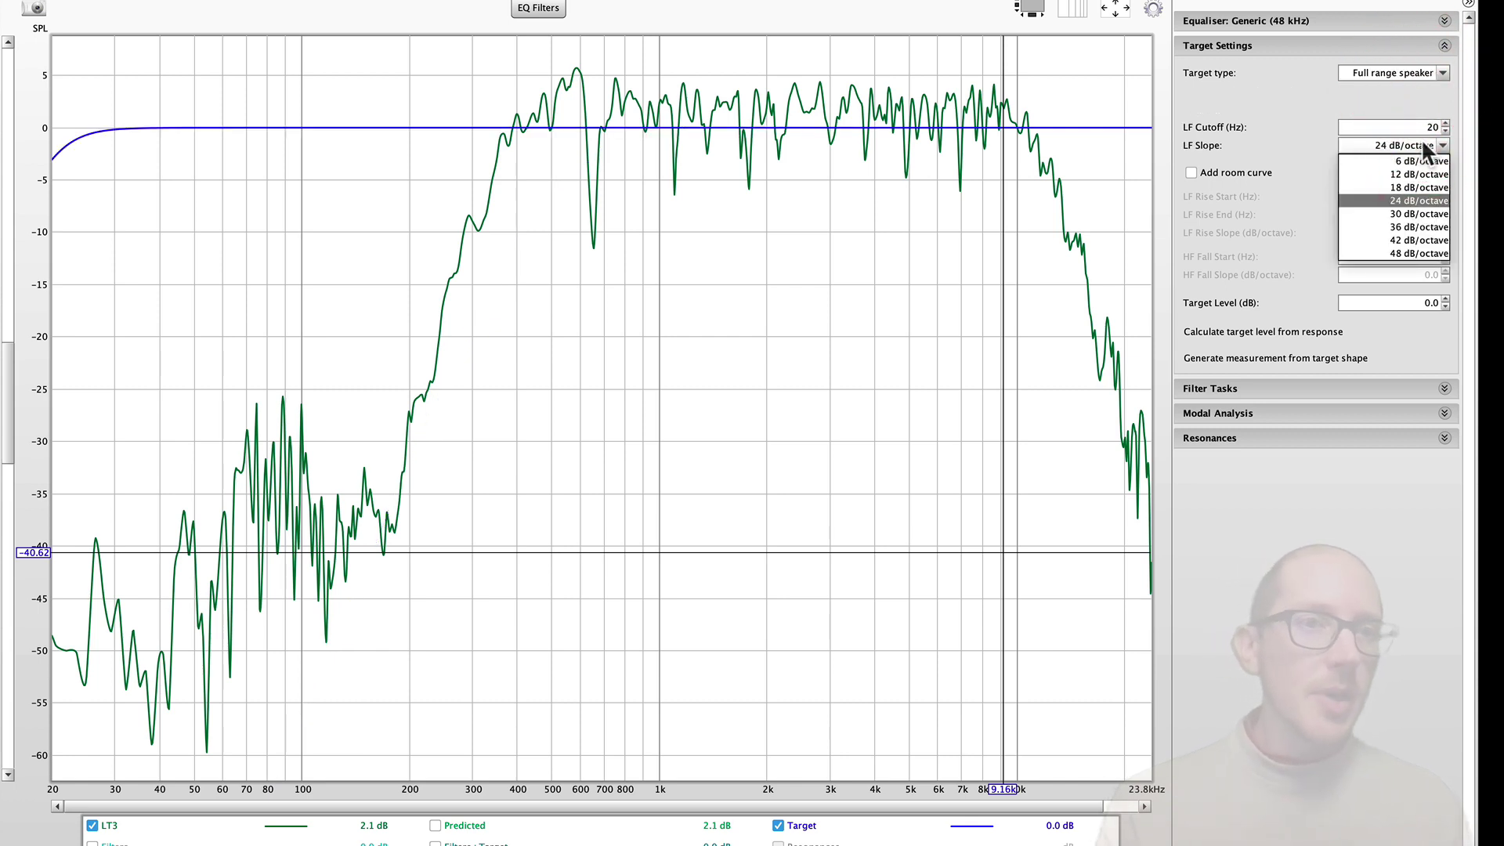
left_click(1414, 92)
left_click(1410, 73)
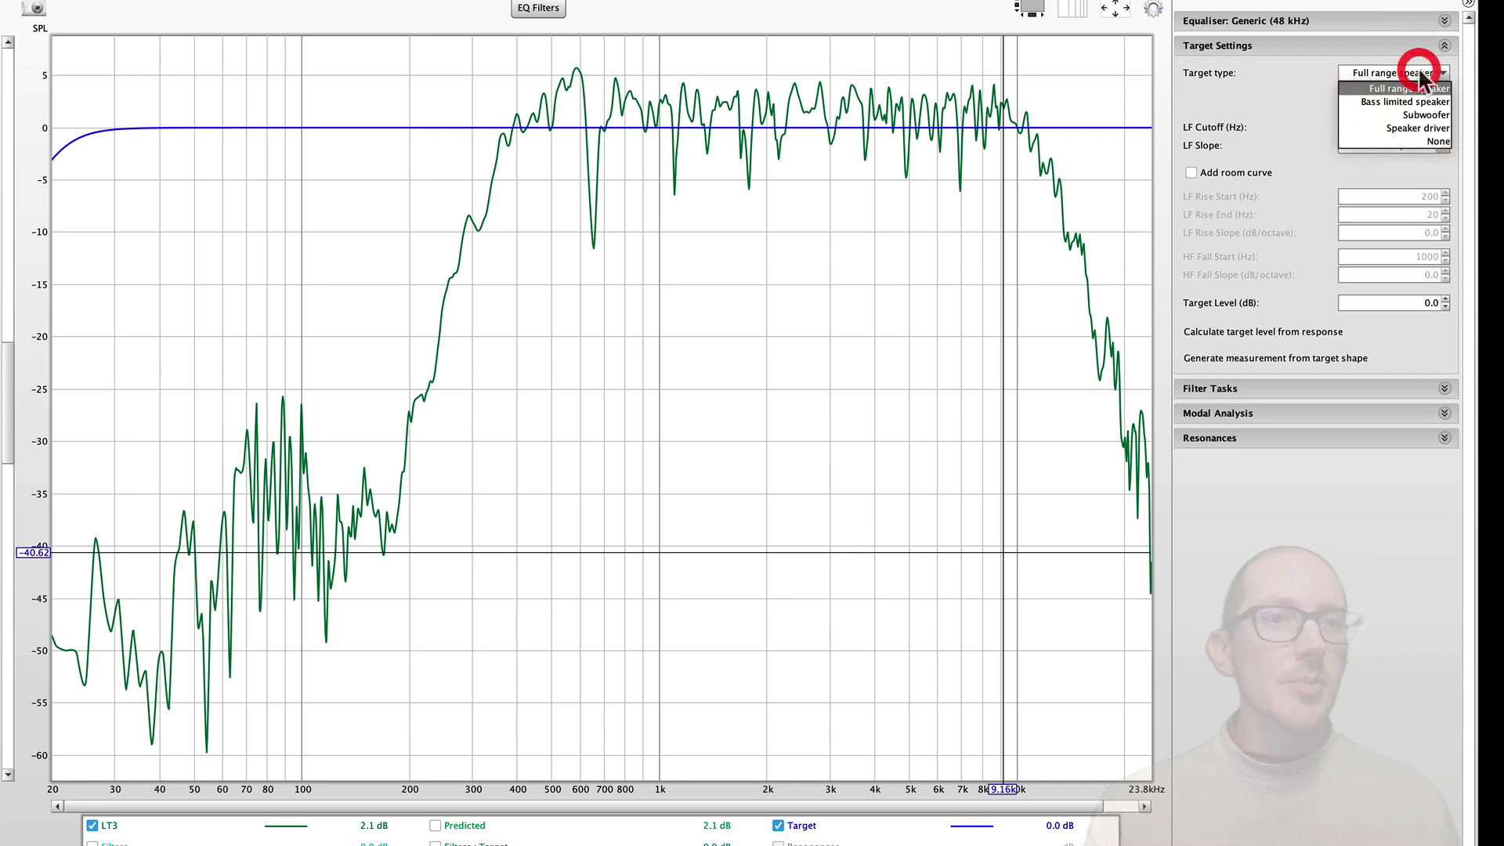
left_click(1423, 124)
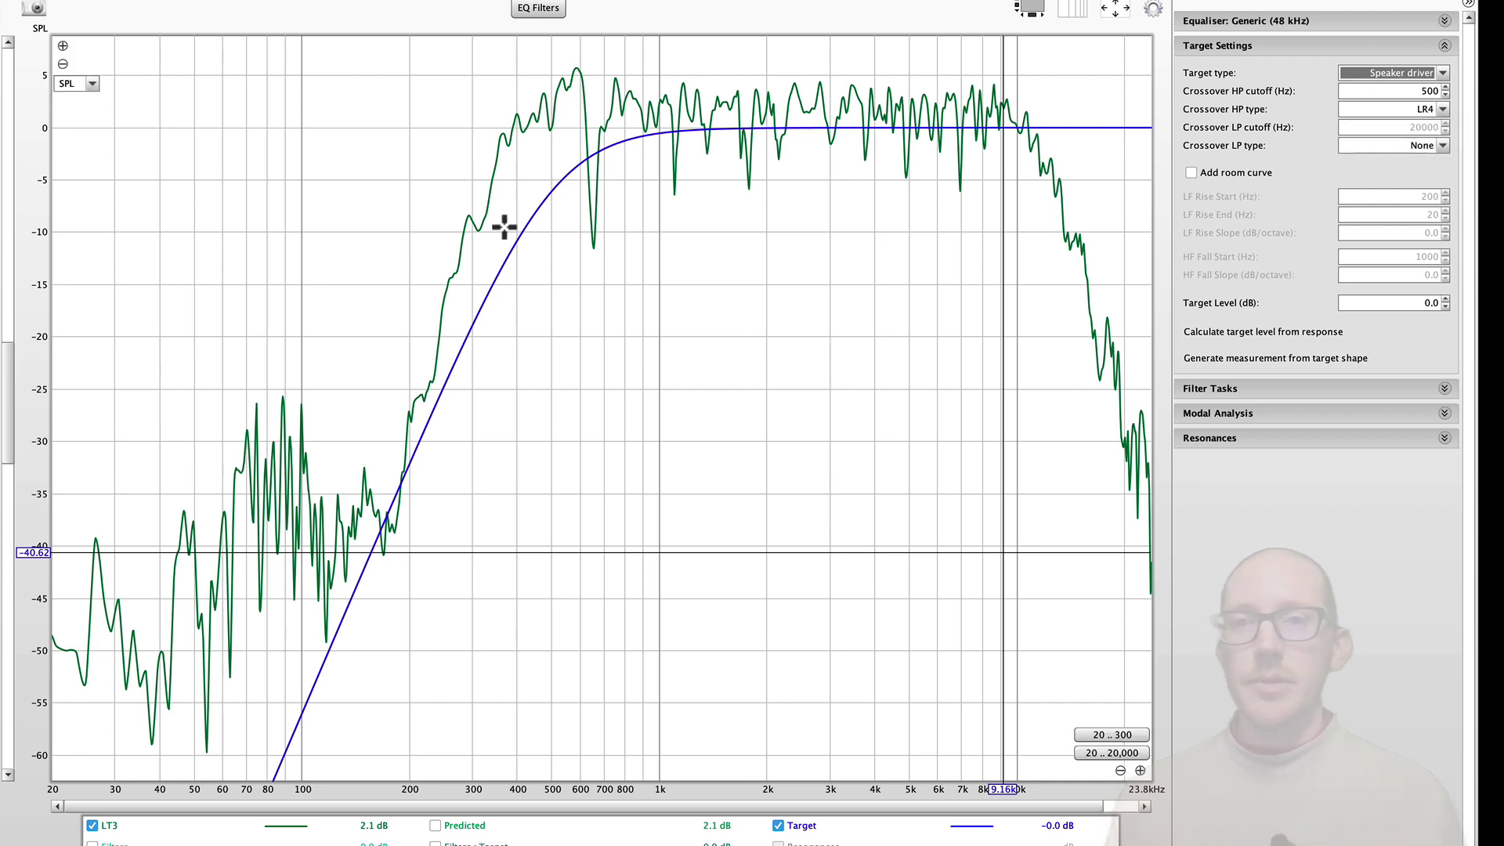
Step: Set the crossover high-pass to BU5 at 390 Hz and the target level to 3 dB
left_click(1445, 93)
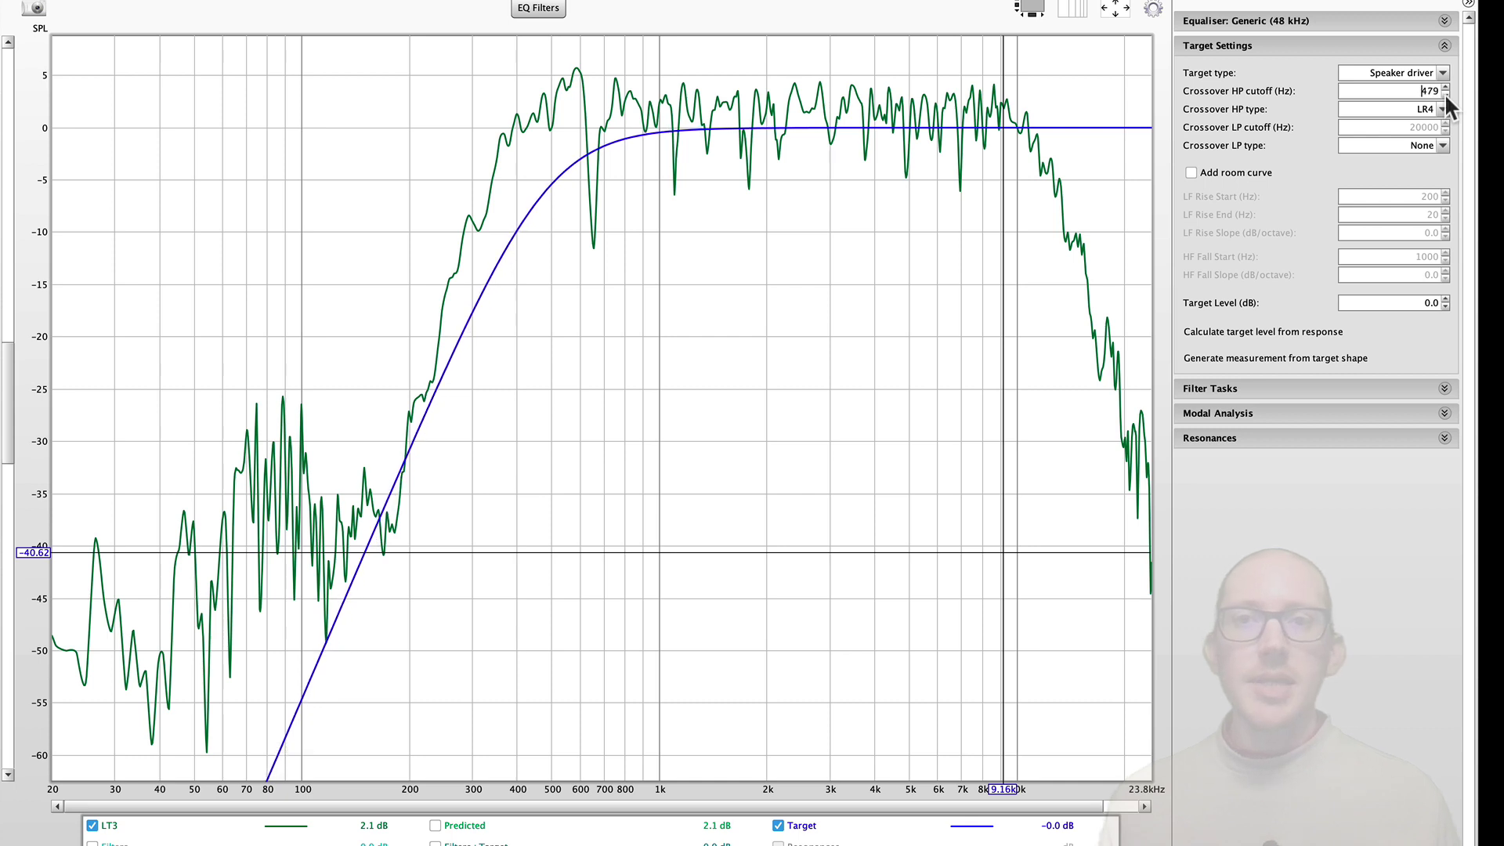
left_click_drag(1445, 93, 1440, 95)
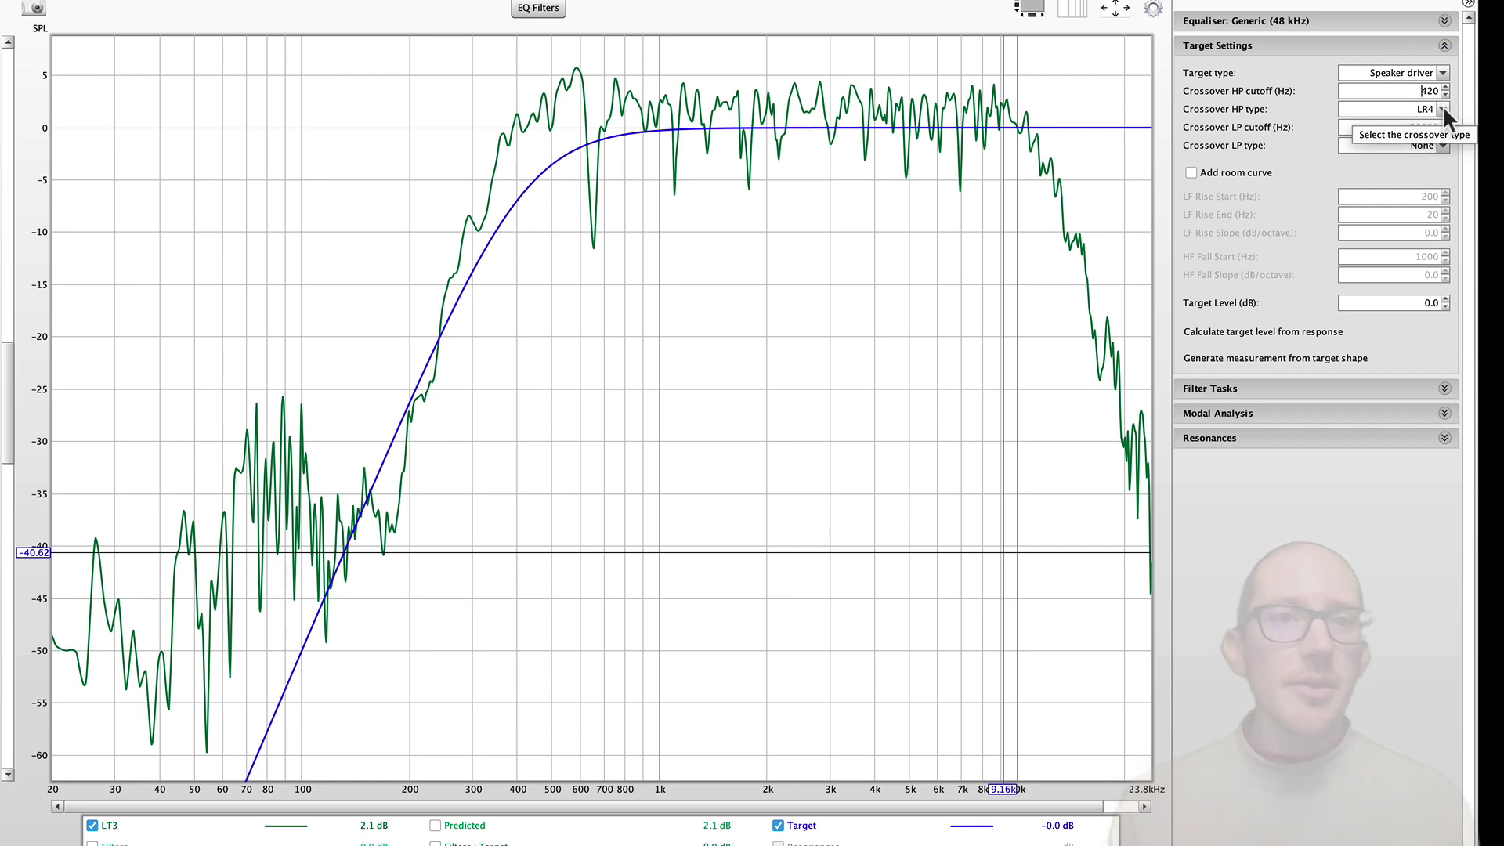
left_click(1444, 108)
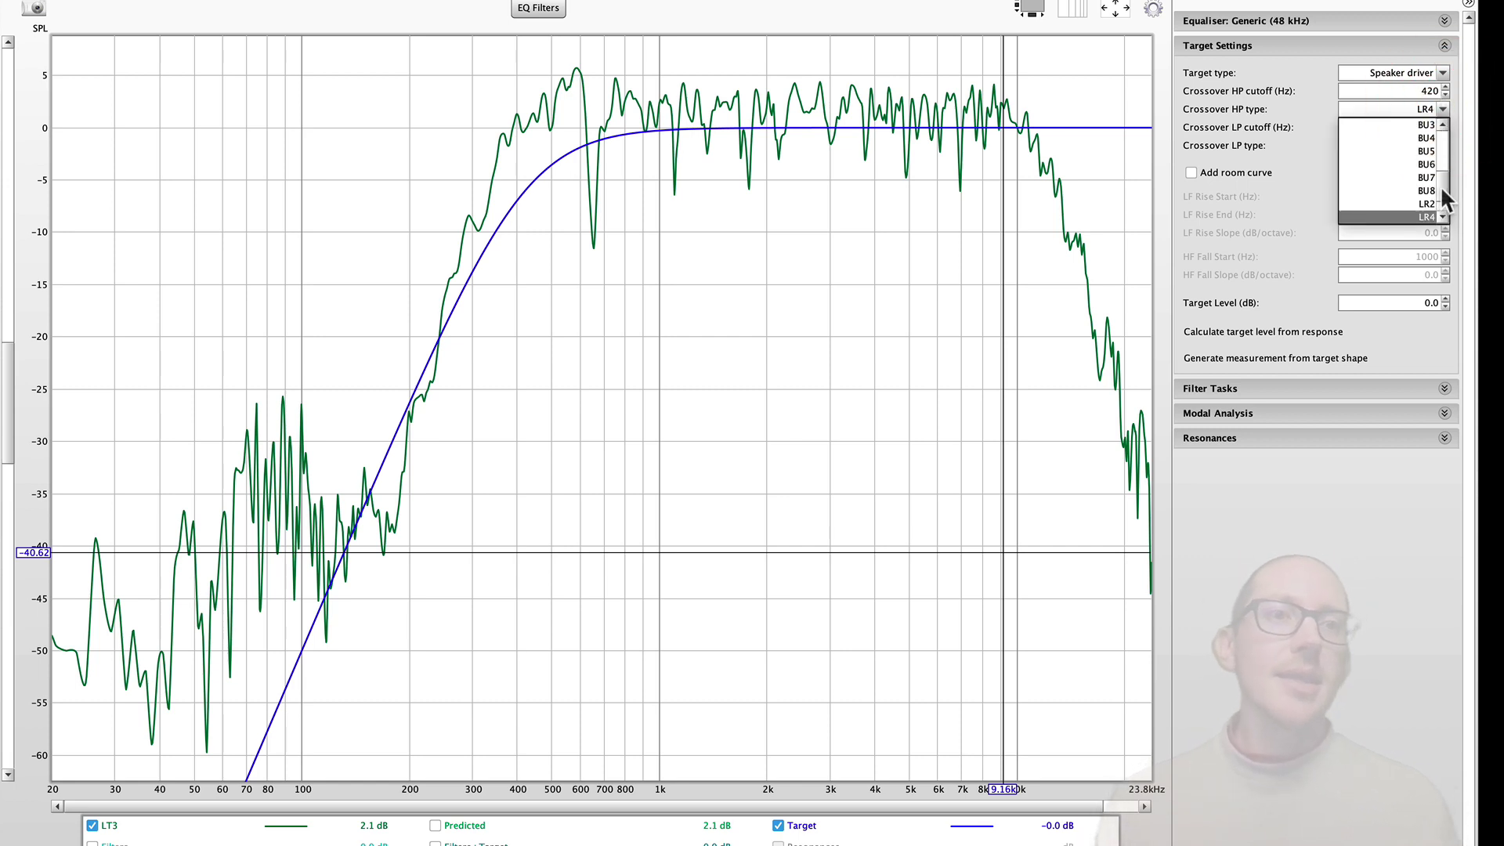
left_click_drag(1442, 185, 1444, 176)
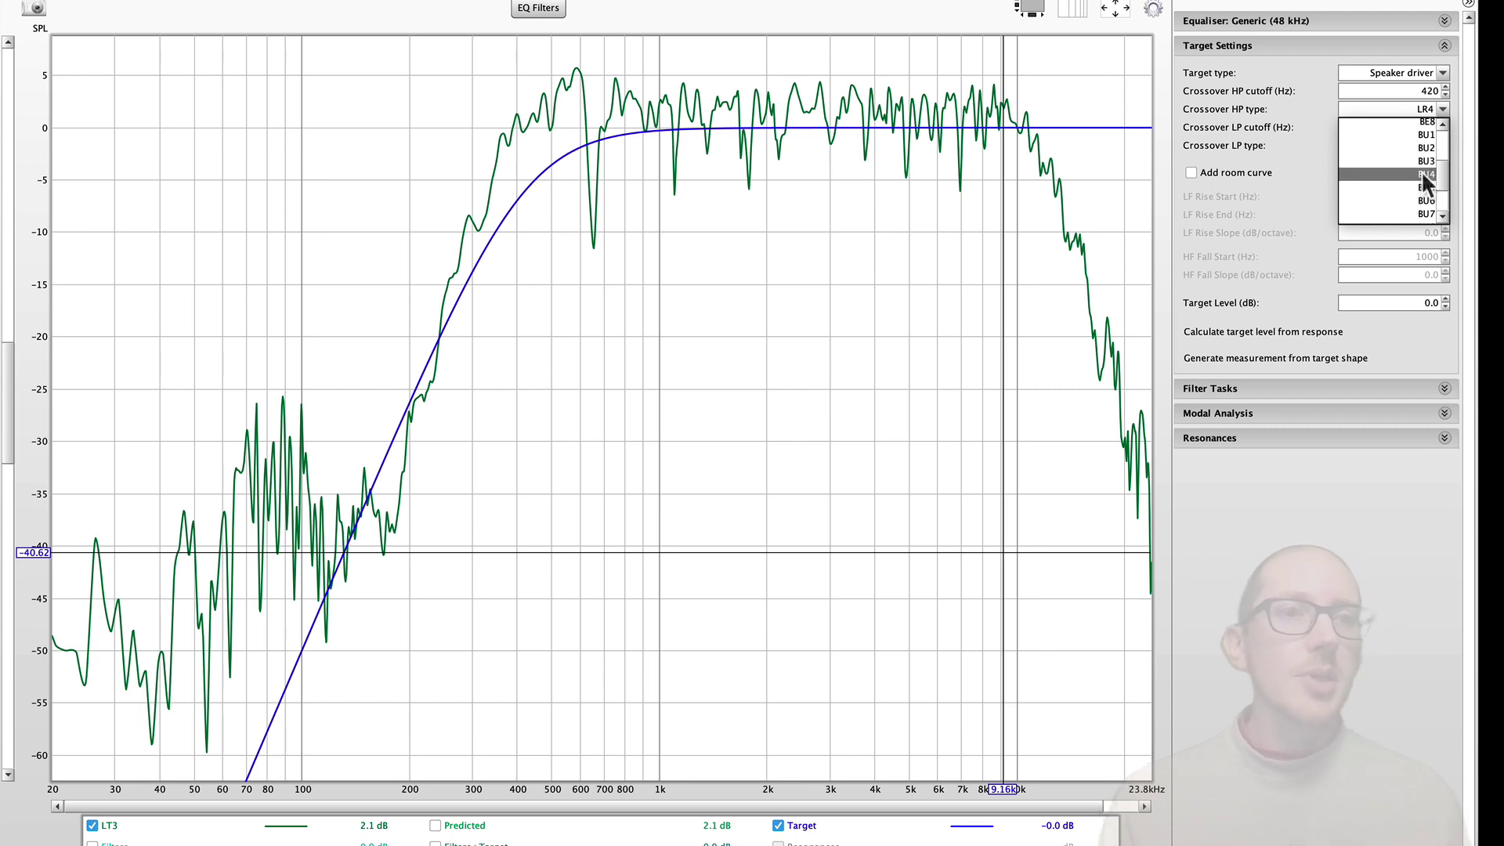
left_click(1422, 184)
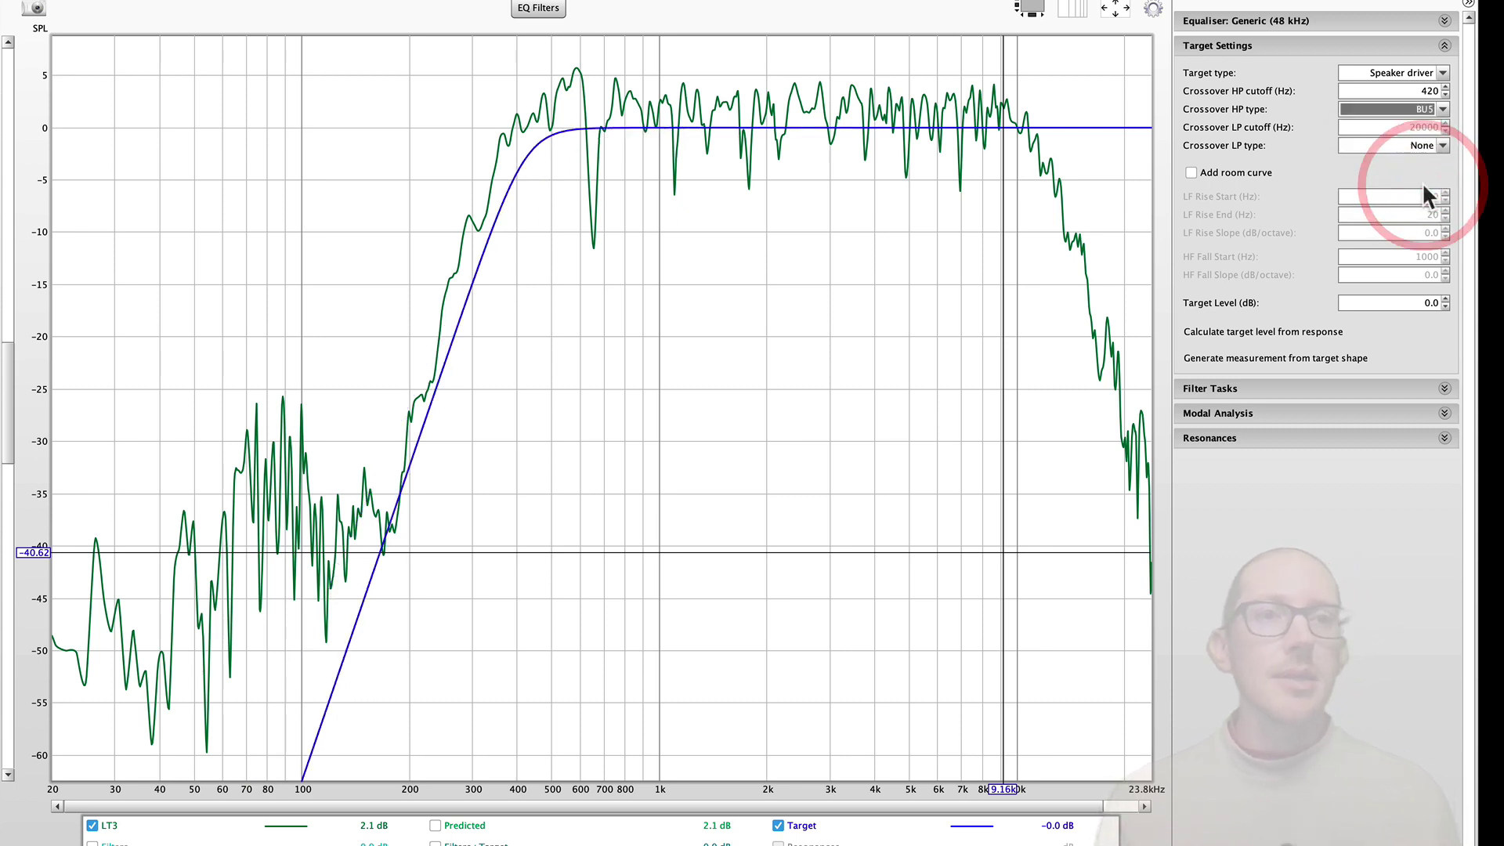
left_click(1445, 95)
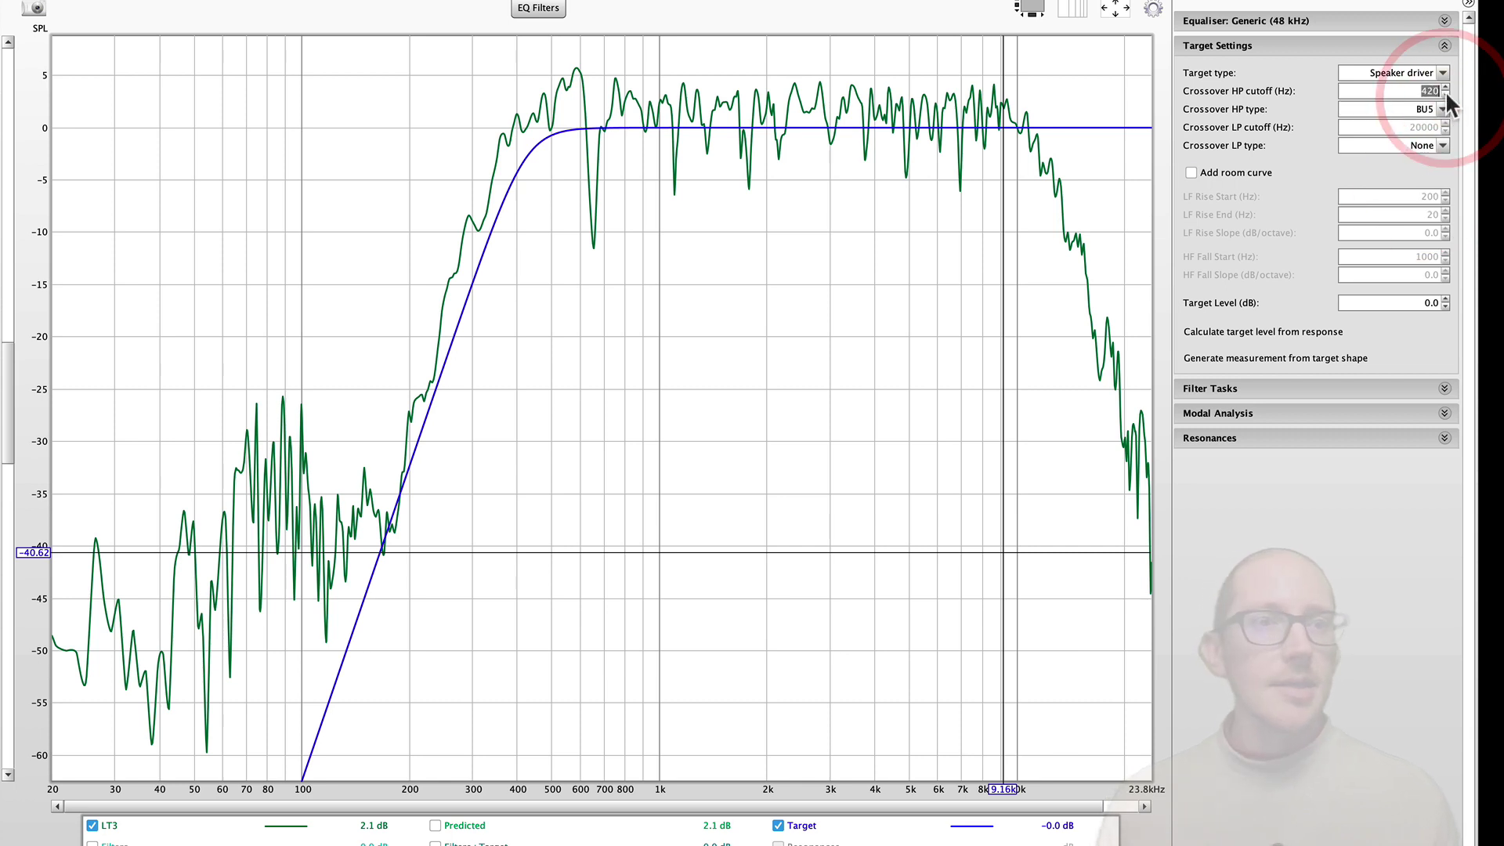
left_click(1445, 94)
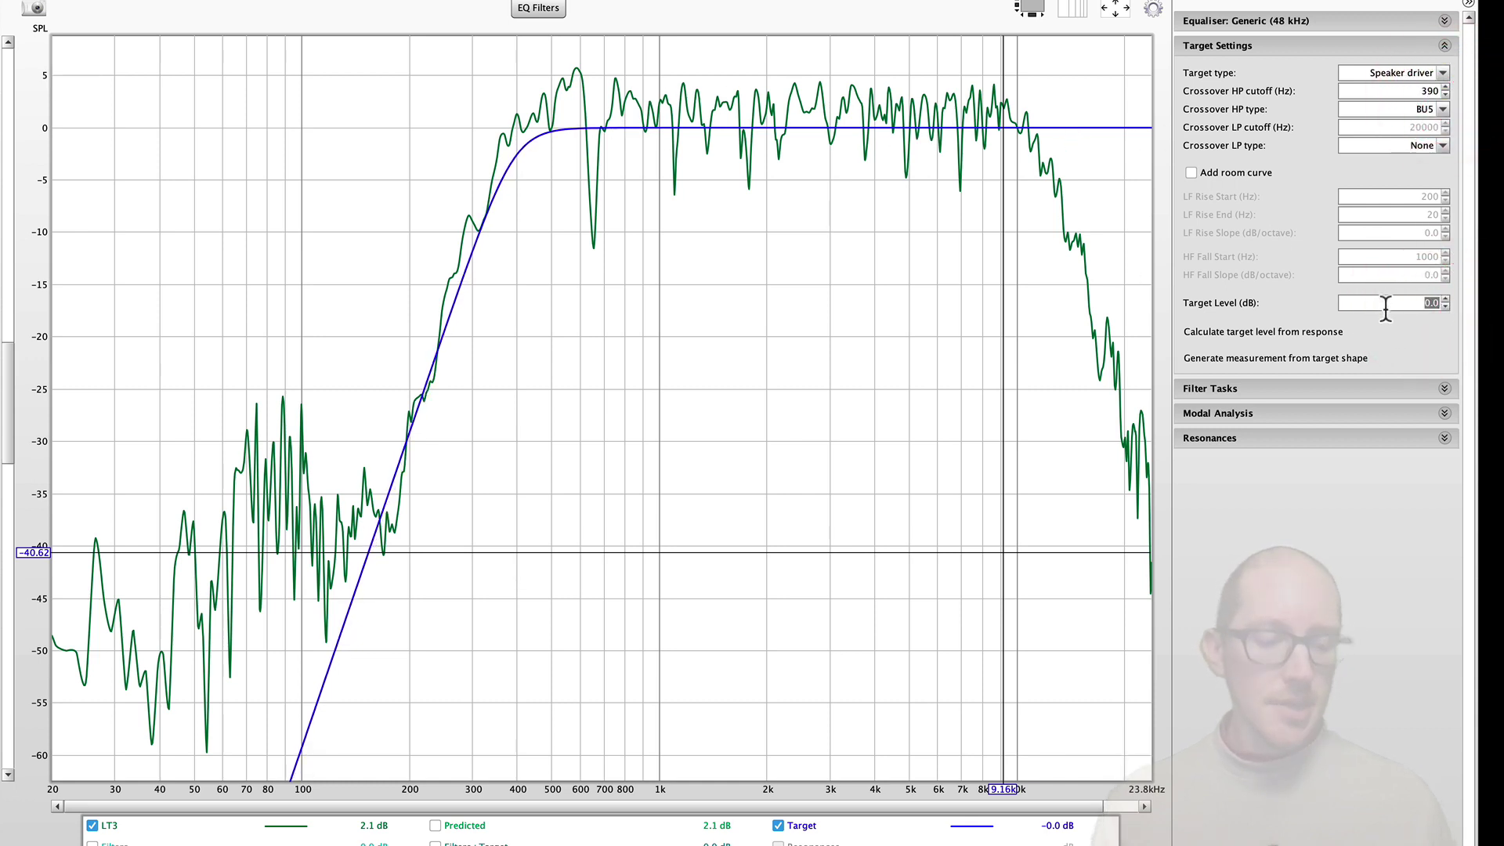
type("3")
key("Return")
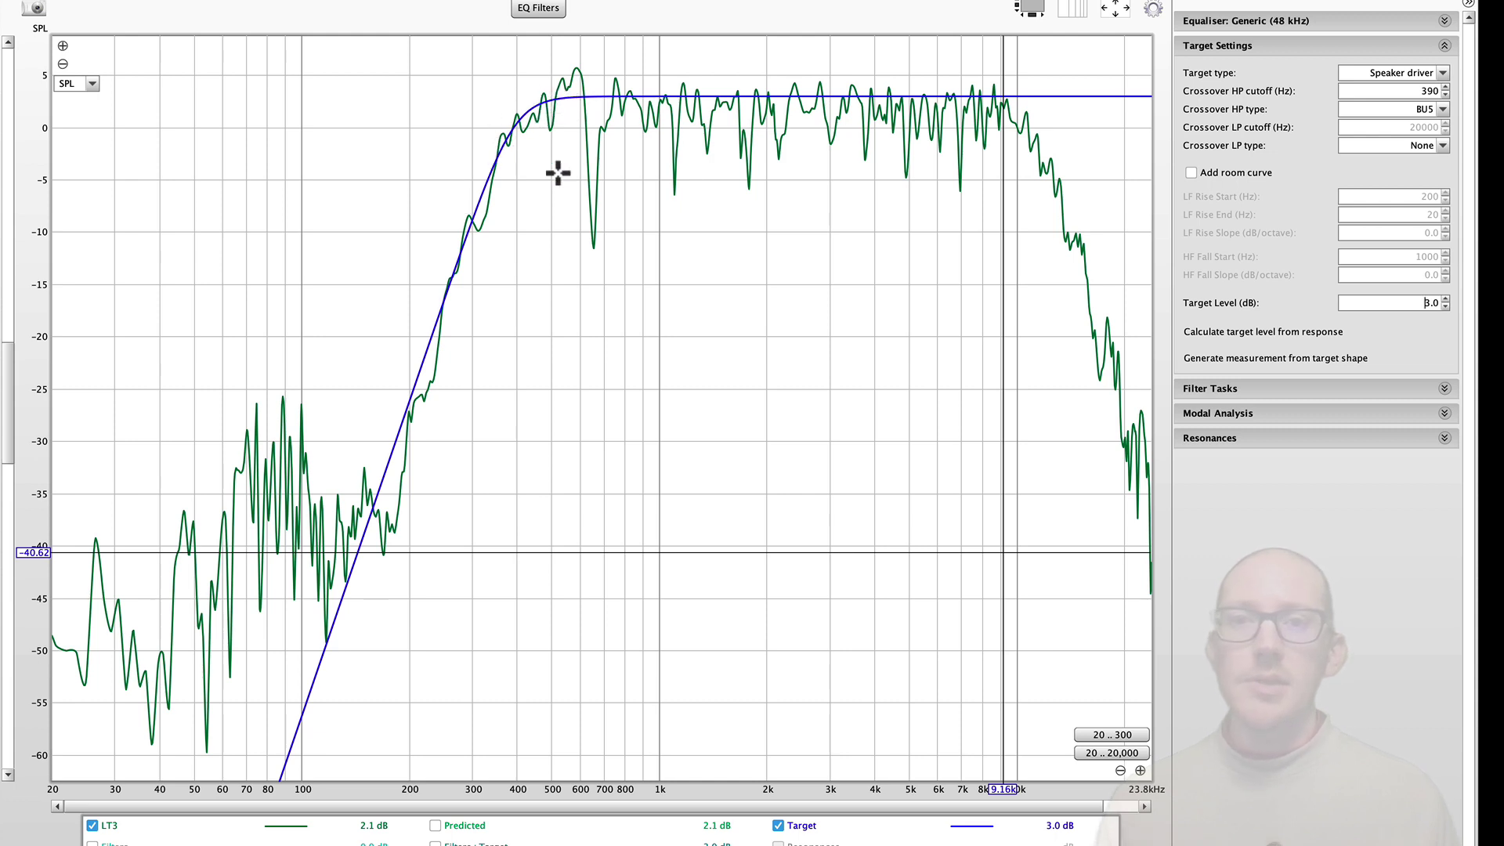
Step: Switch the crossover high-pass type to BU6 and step its cutoff down to 371 Hz
left_click(1442, 108)
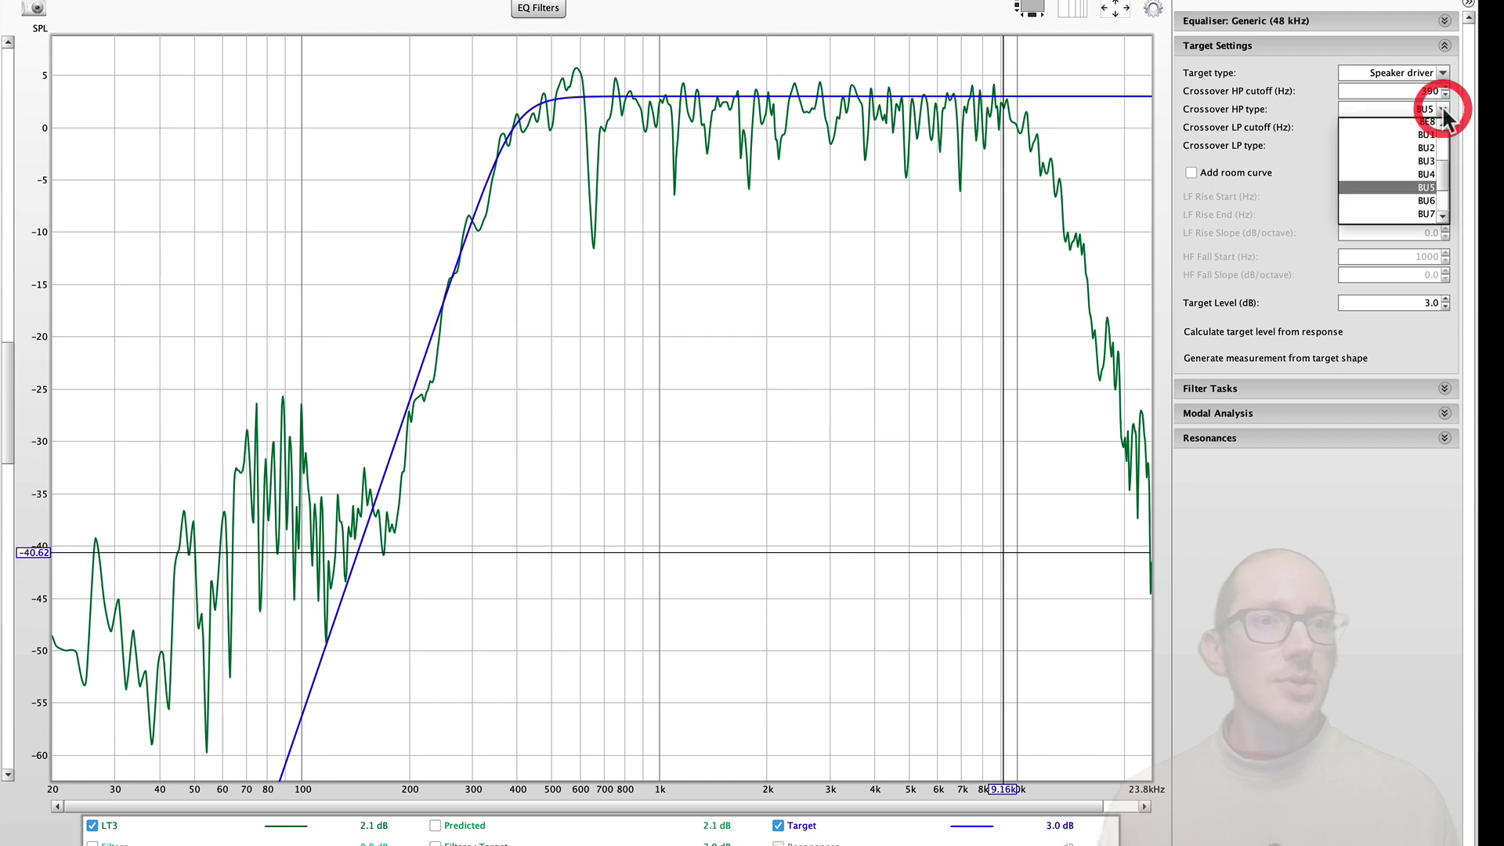
left_click(1425, 201)
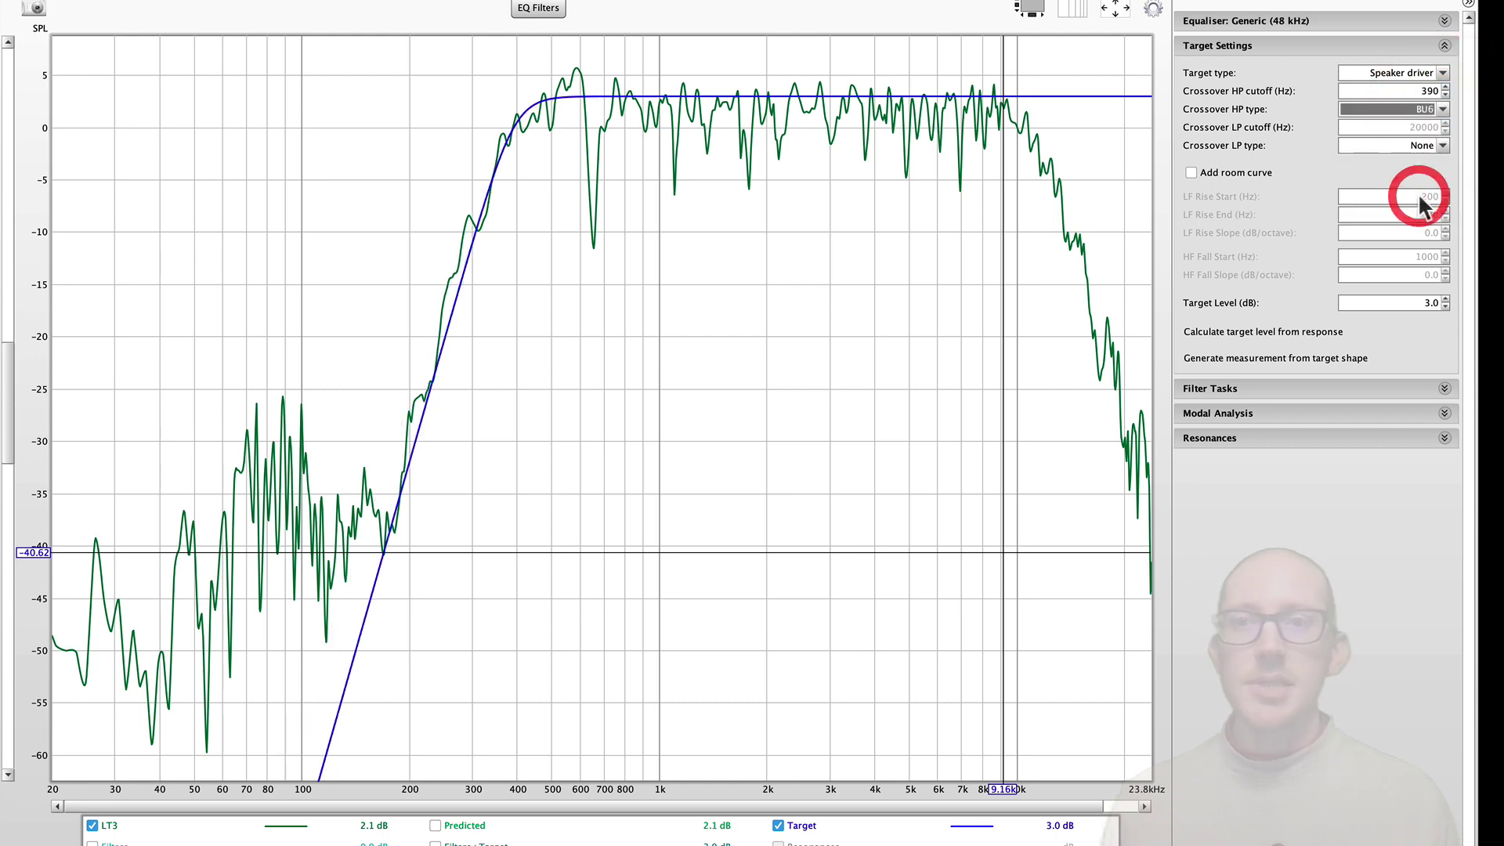
left_click(1447, 93)
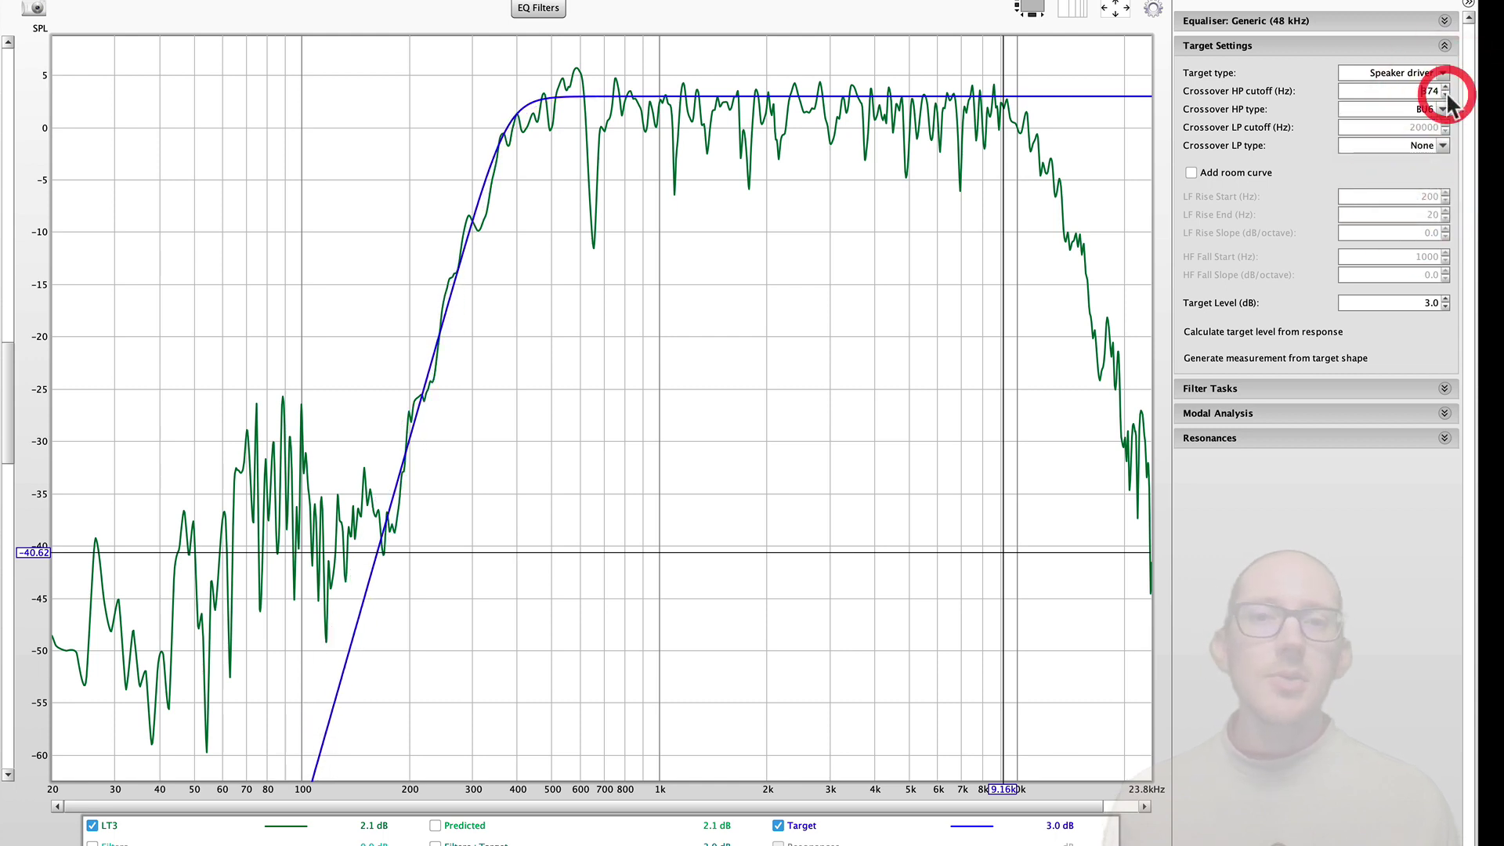
left_click(1446, 93)
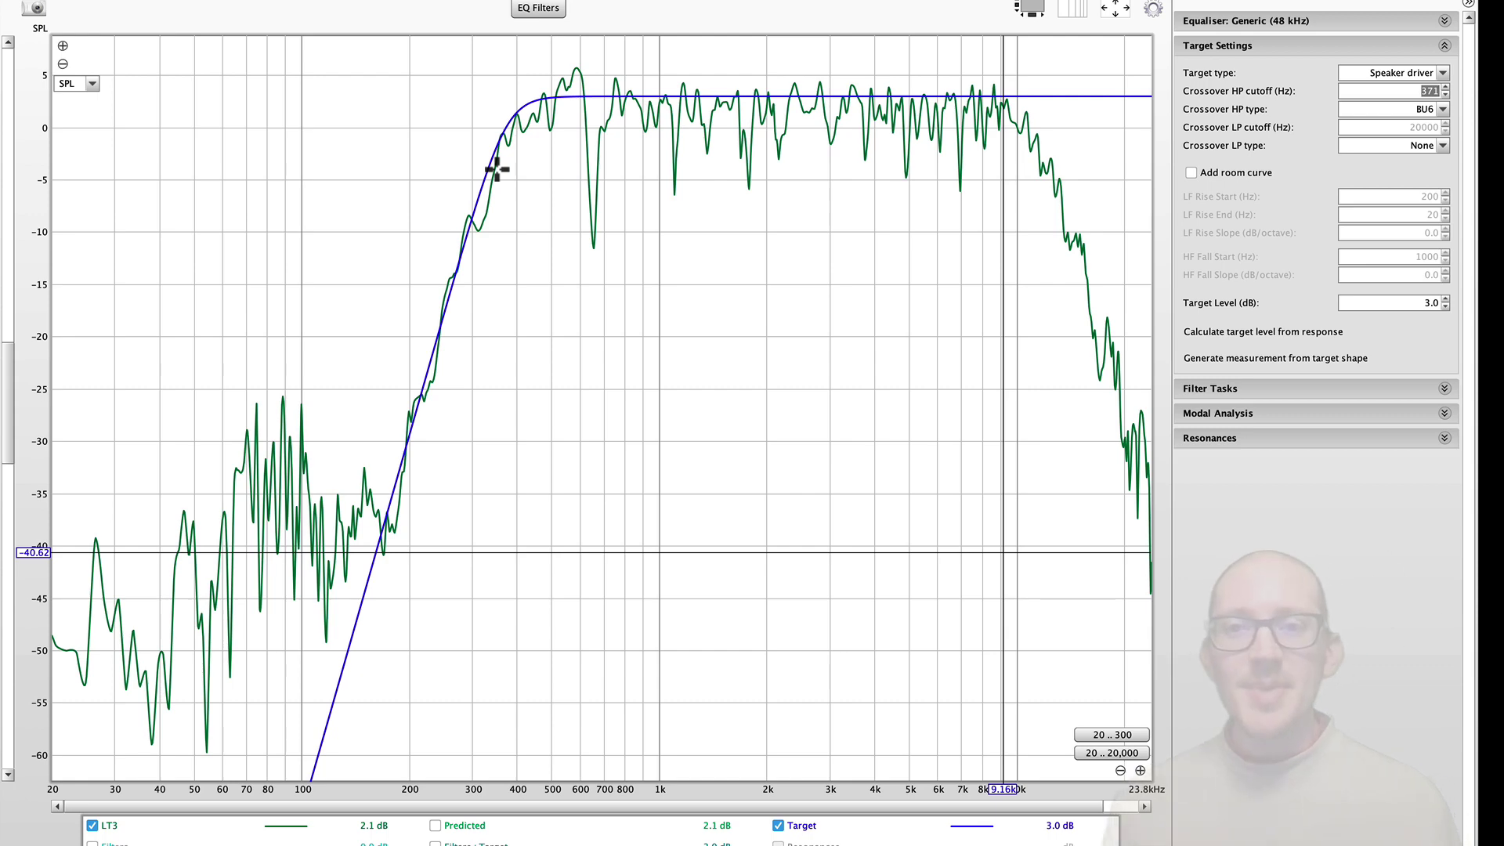
Step: In Smaart v8, turn on the A - 7150 reference trace so it shows in red beside the LT3 trace
key("super+Tab")
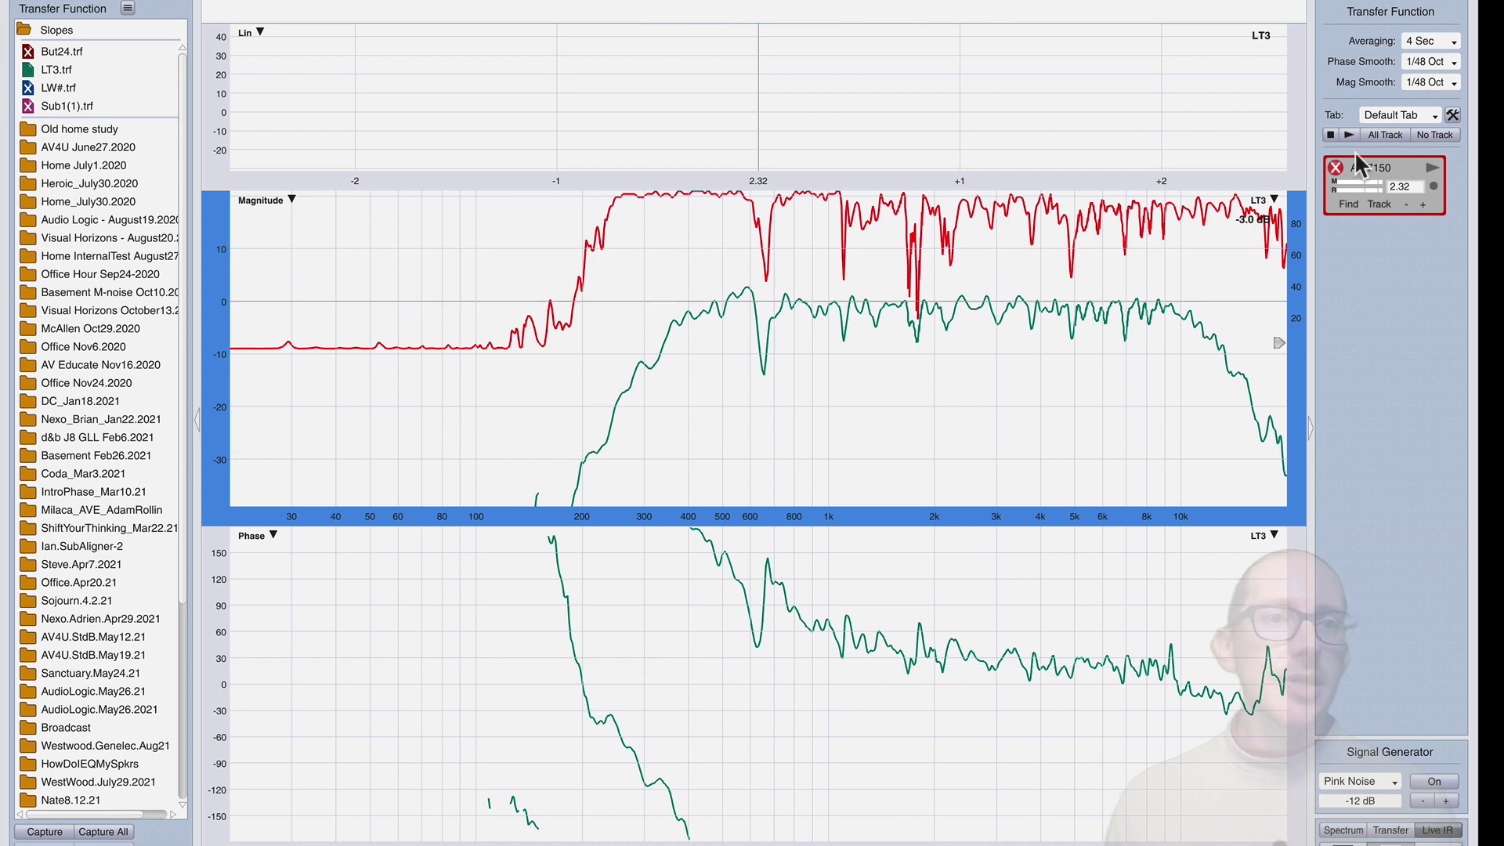
left_click(1336, 167)
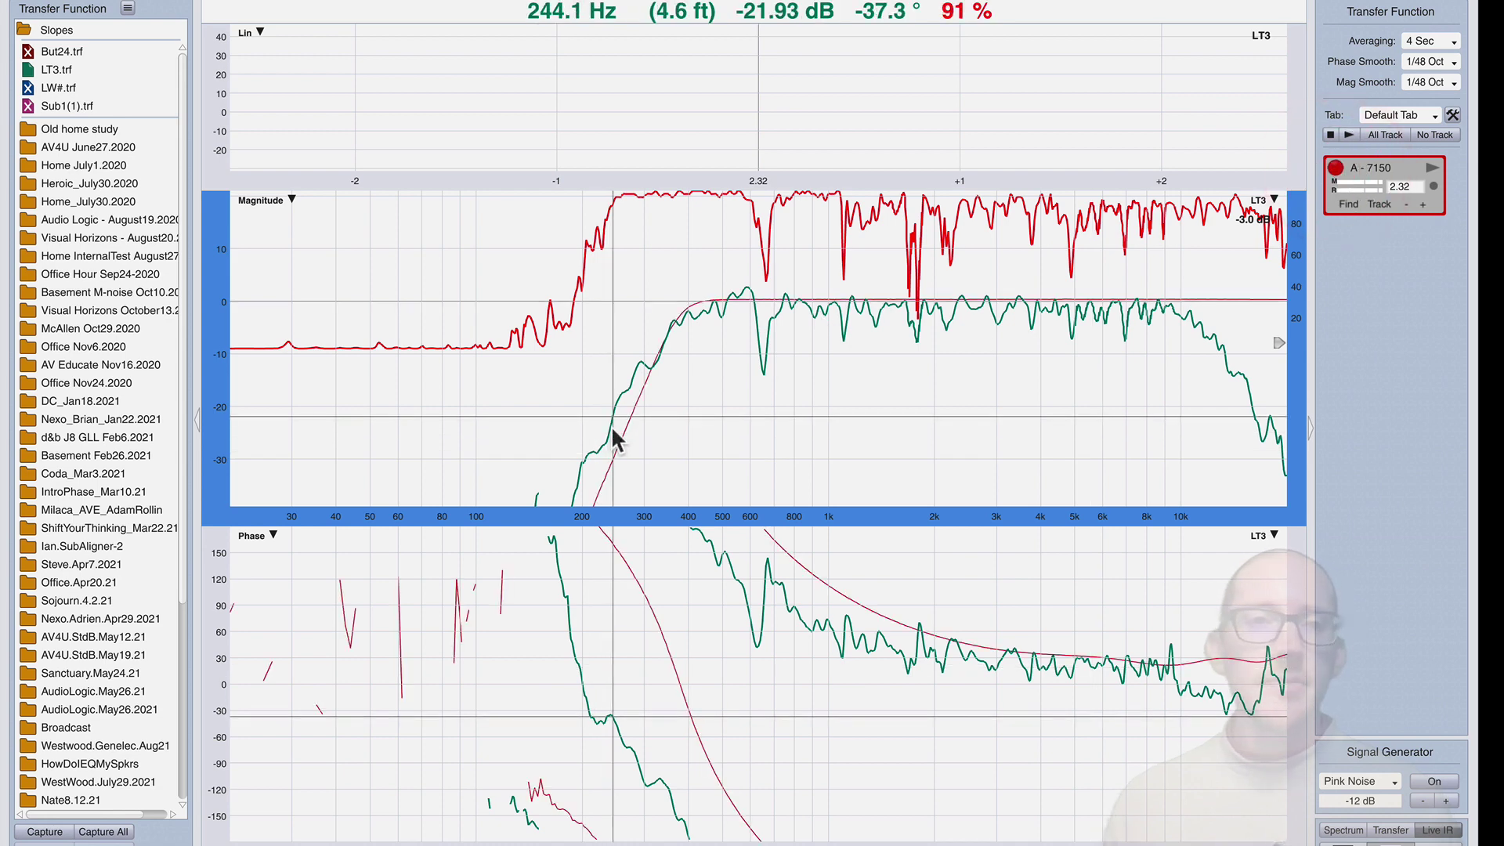
key("super+Tab")
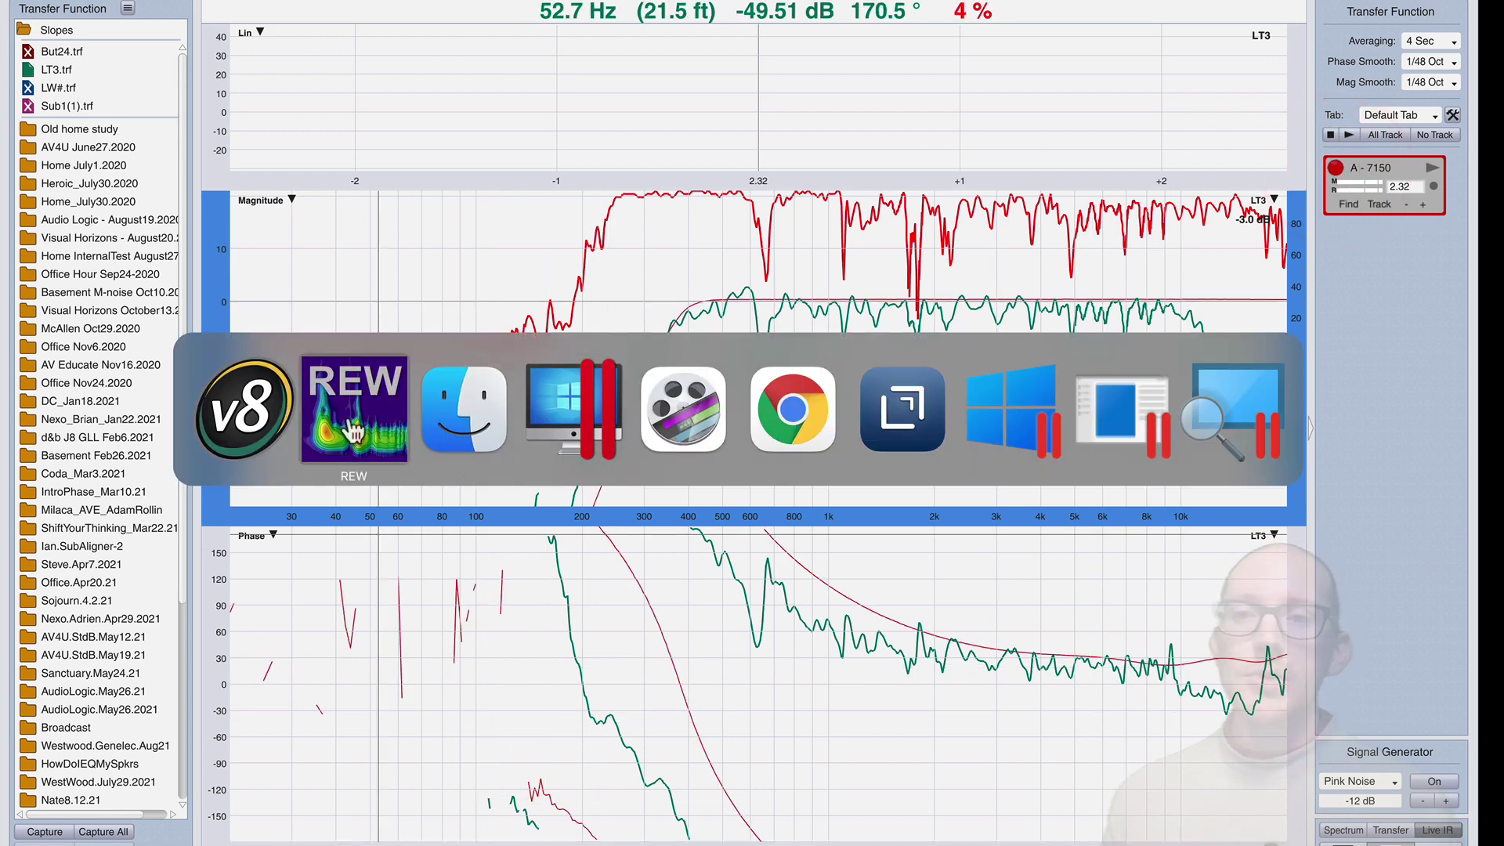
Step: On the SPL & Phase graph, replace the old slope range with 180.2–346.9 Hz, reading 33.40 dB/octave
key("super+grave")
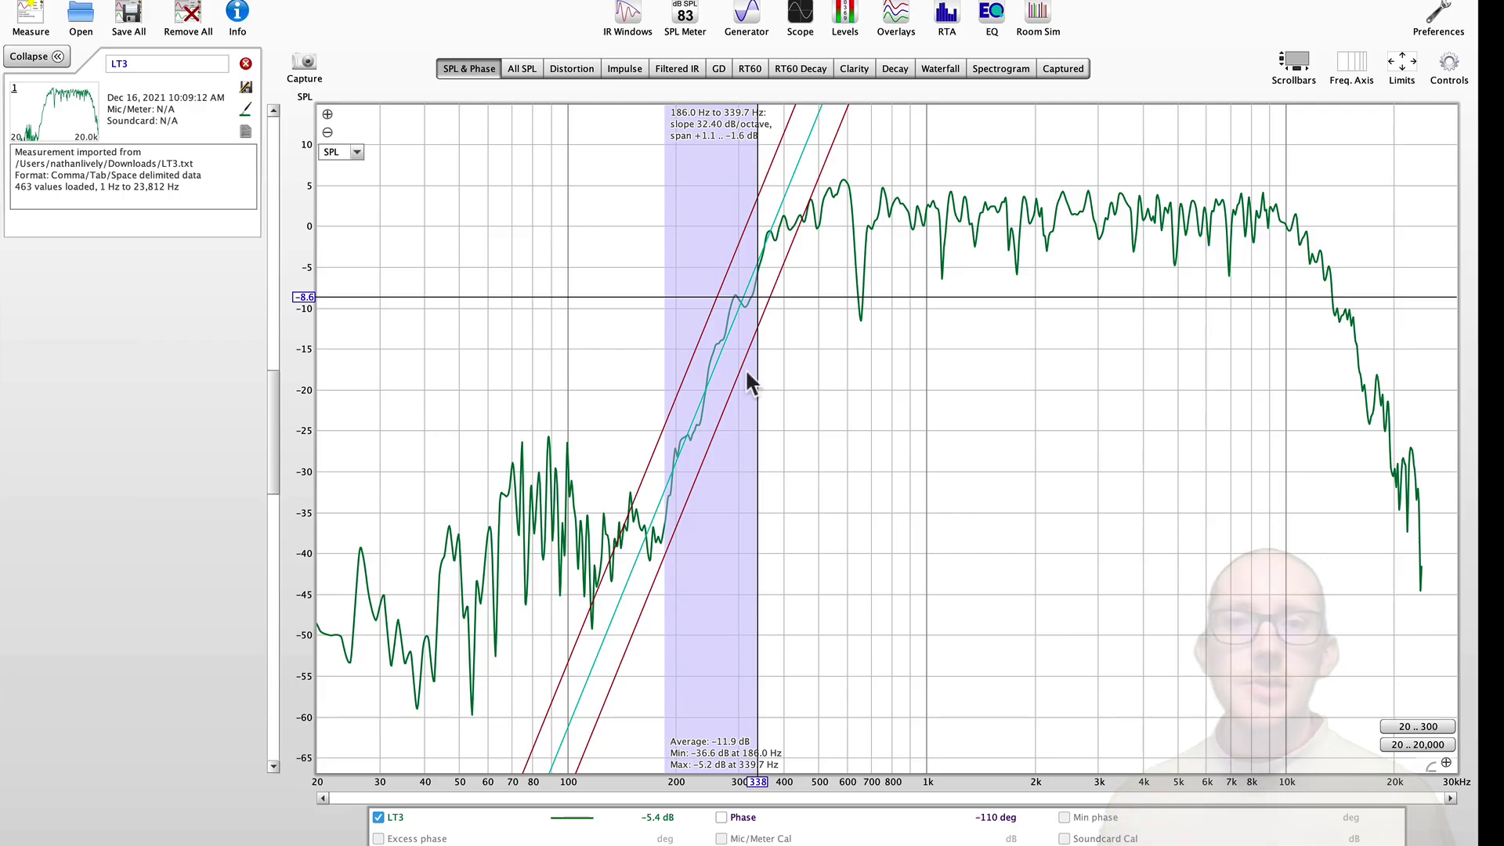
left_click(662, 508)
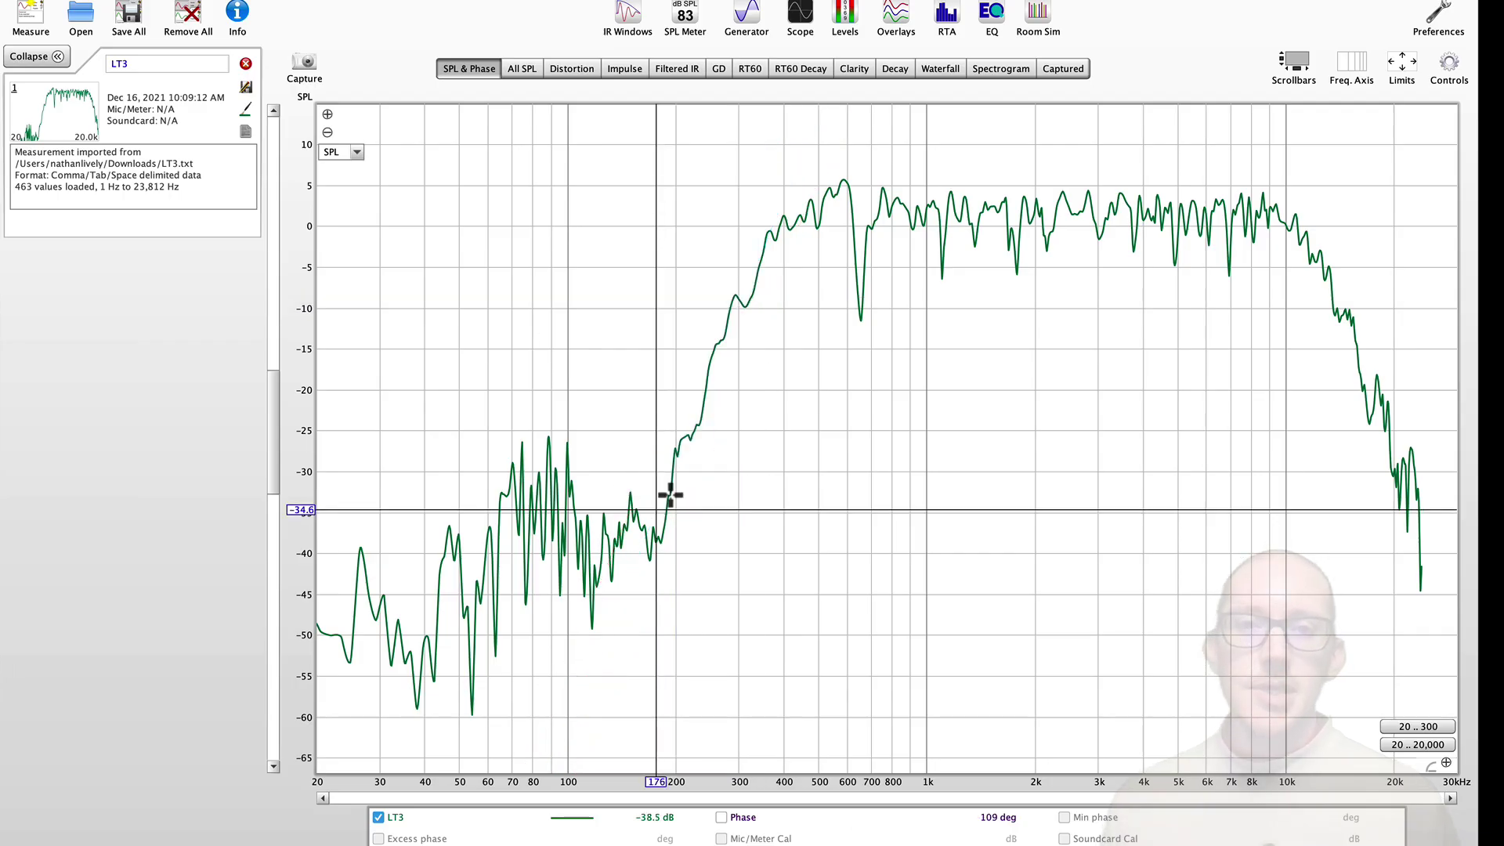
left_click(739, 423)
left_click_drag(661, 481, 762, 320)
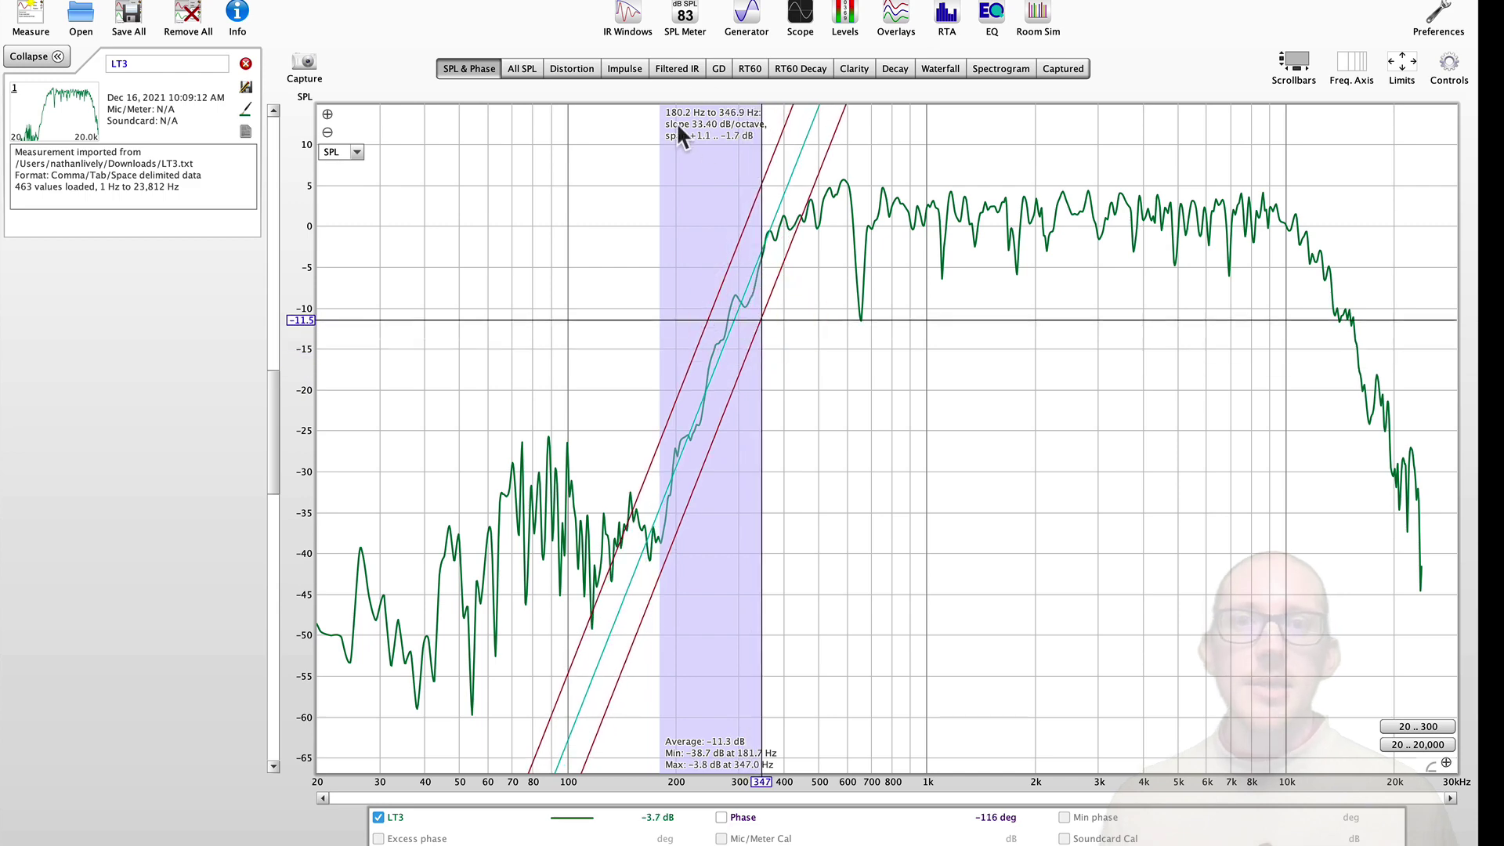